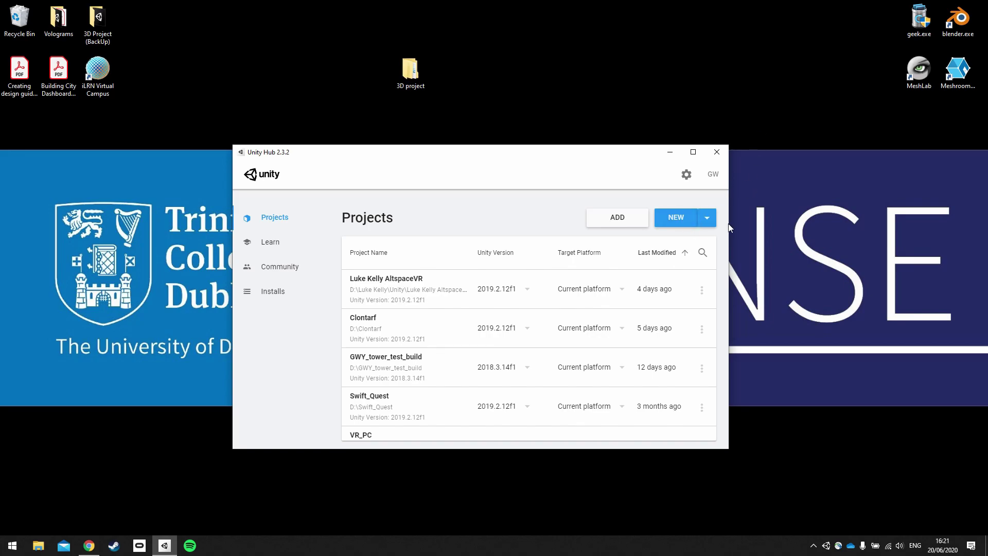
Step: Start a new 3D project with Unity version 2019.2.12f1 and name it "3D Model Project"
left_click(710, 220)
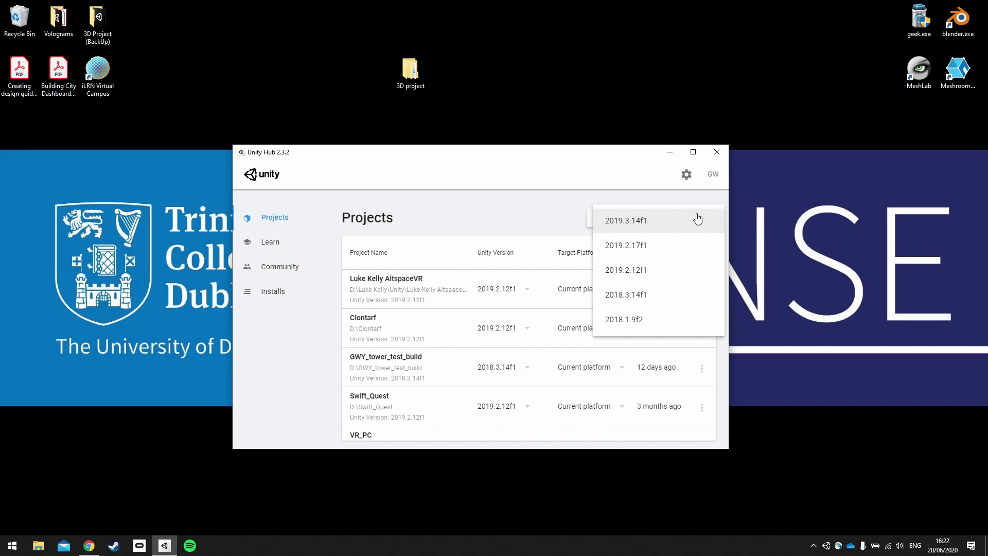
left_click(634, 272)
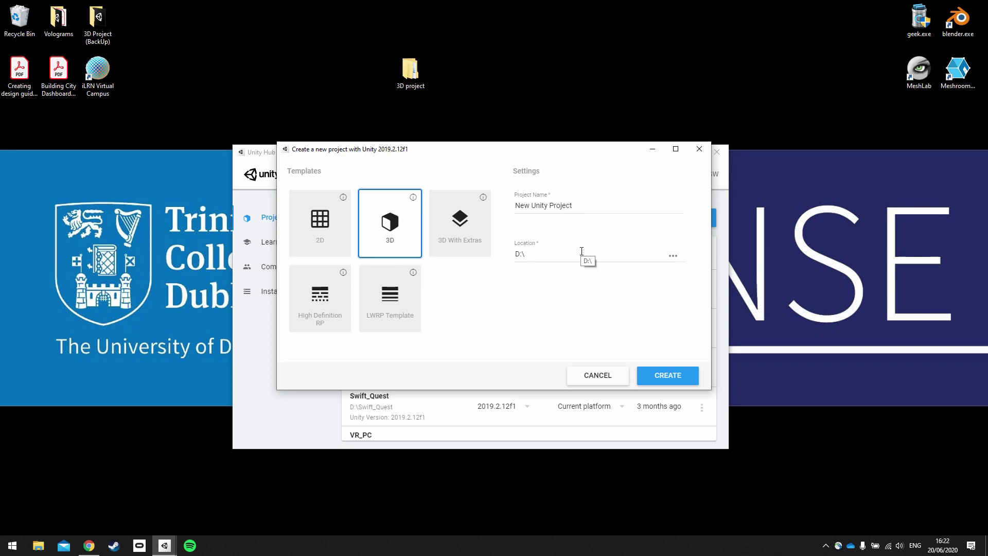
left_click(571, 201)
left_click_drag(571, 204, 507, 220)
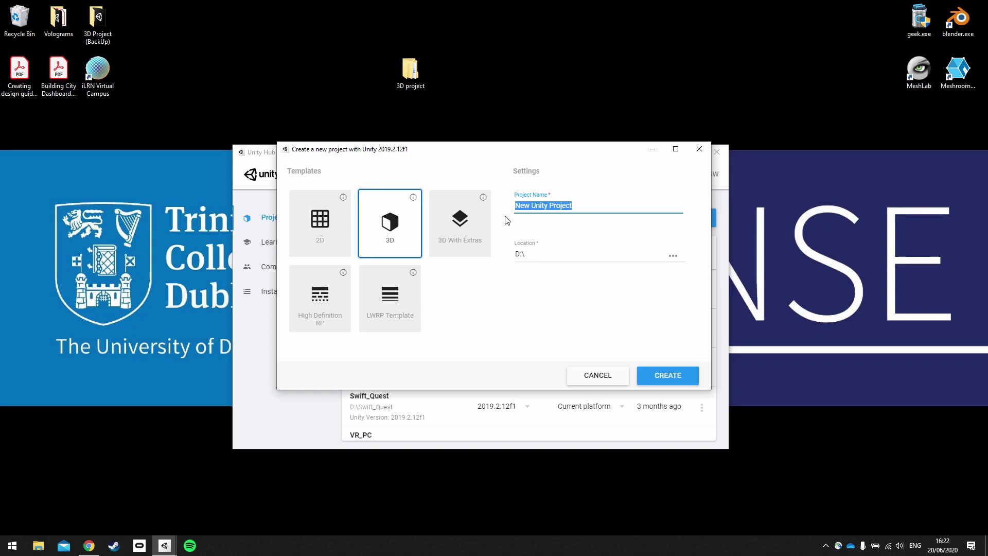
type("3D Model Project")
Step: Set the project location to the Unity folder inside "3D project" on the Desktop and create the project
left_click(673, 255)
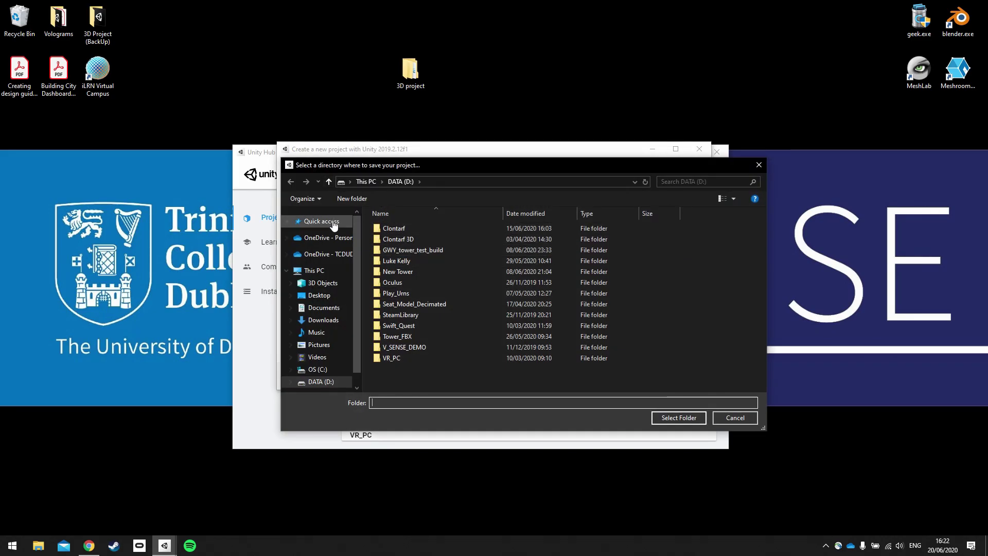
left_click(319, 295)
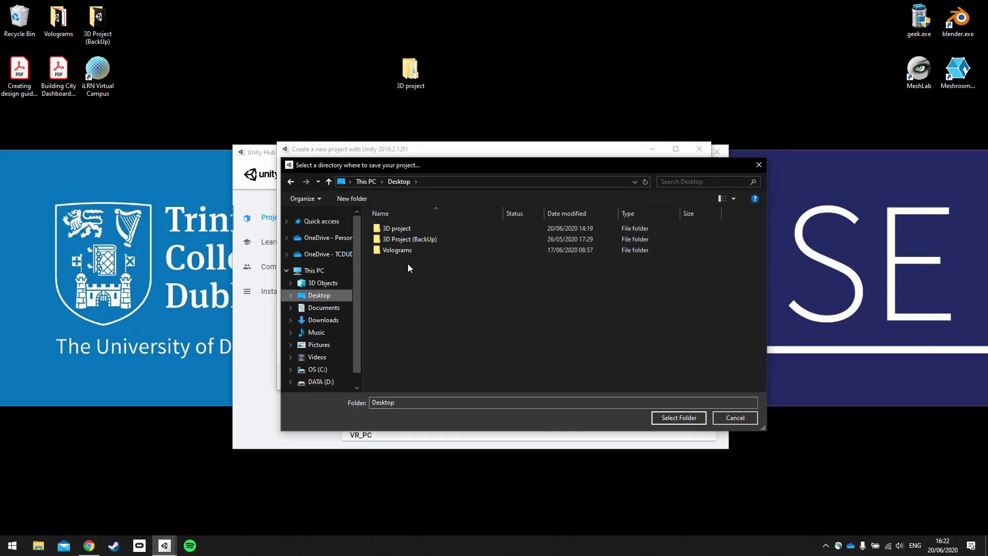
double_click(398, 228)
double_click(382, 271)
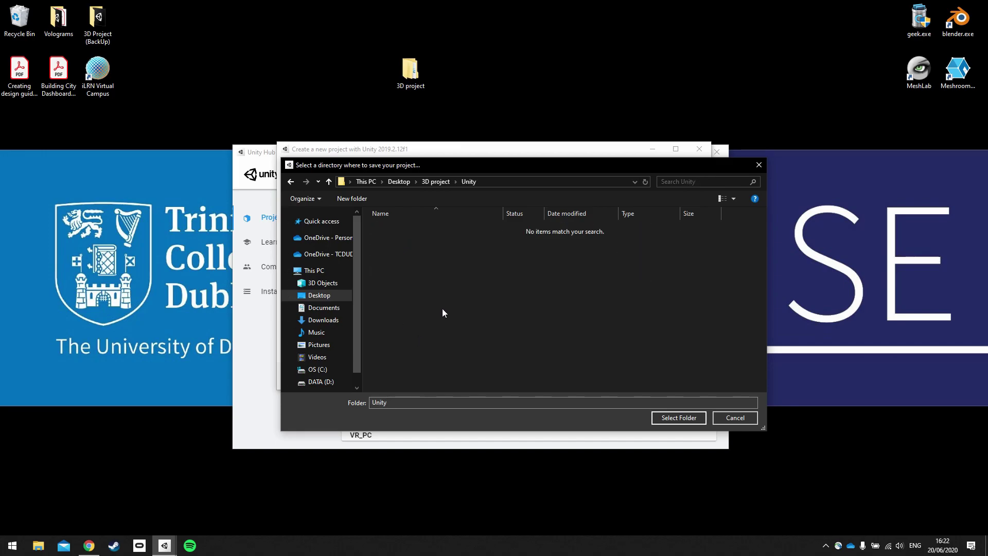
left_click(698, 422)
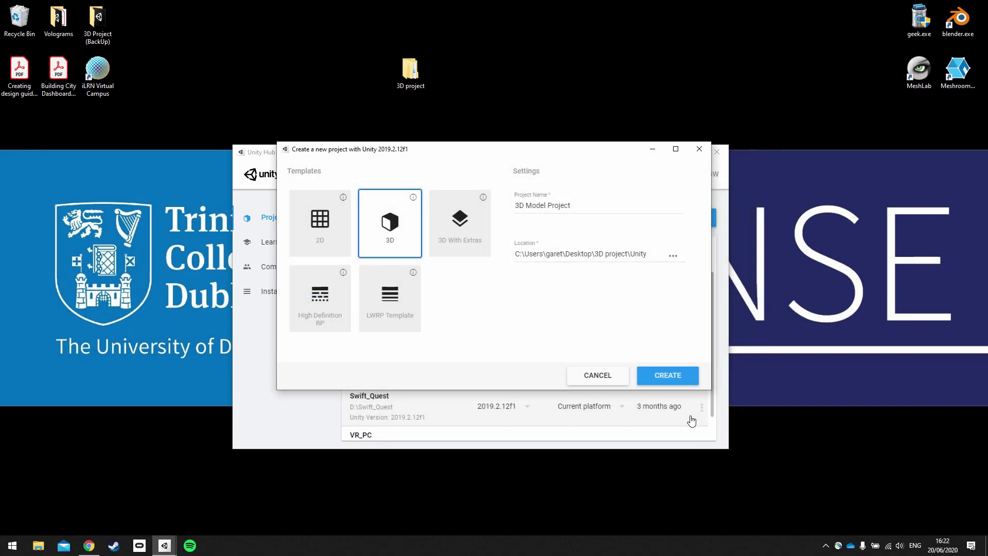
left_click(669, 376)
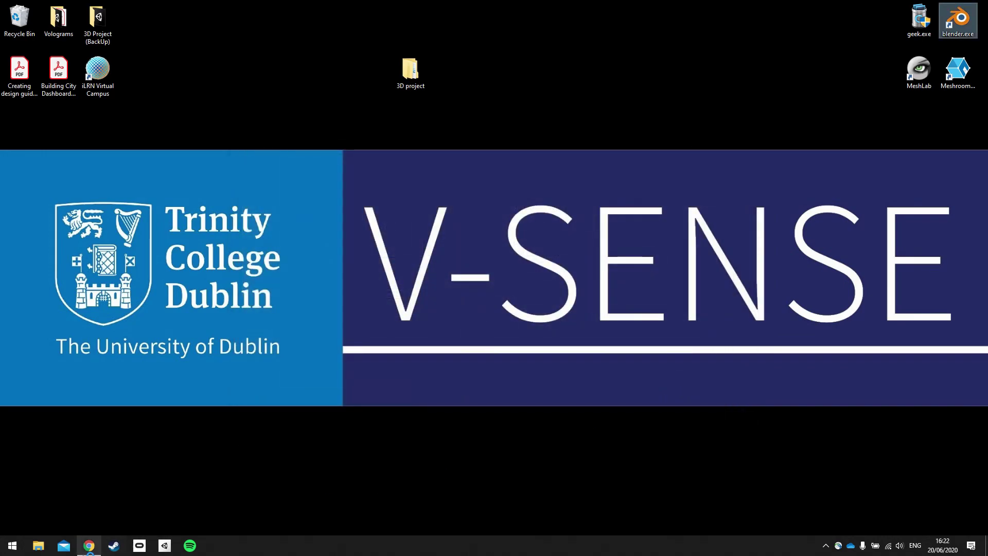
Step: Switch to Chrome and examine the Unity download page and the 2019.x releases in the download archive
left_click(89, 546)
left_click(337, 8)
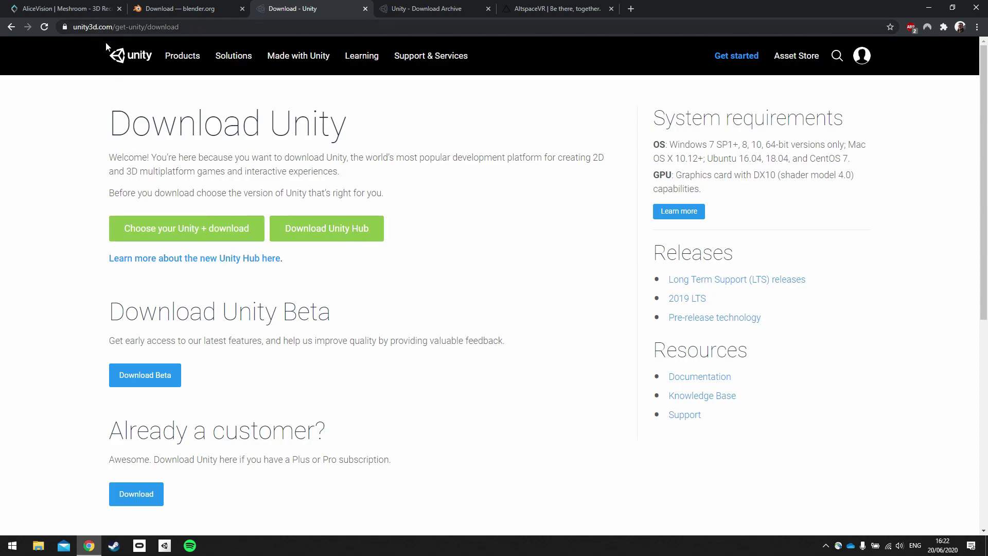
left_click(434, 13)
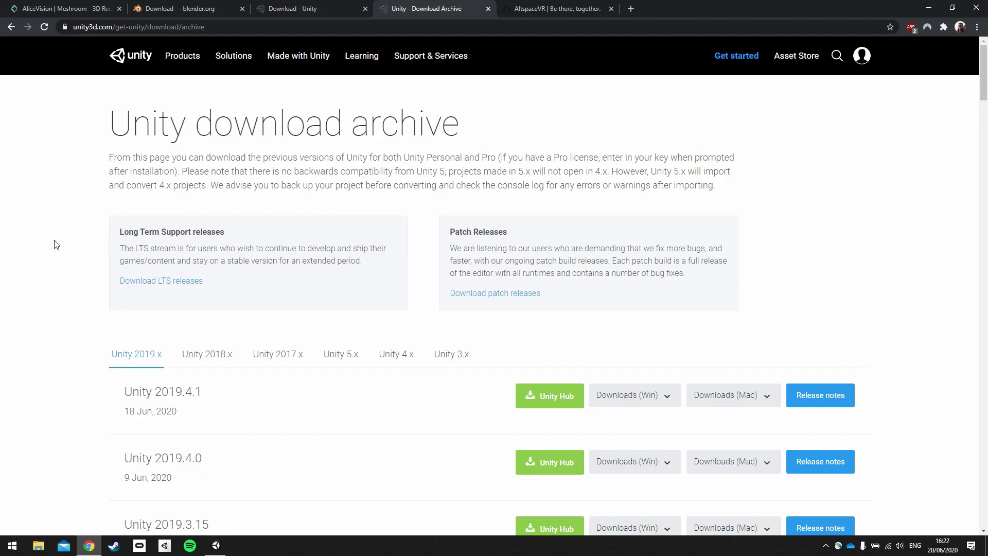
scroll(54, 245, "down", 6)
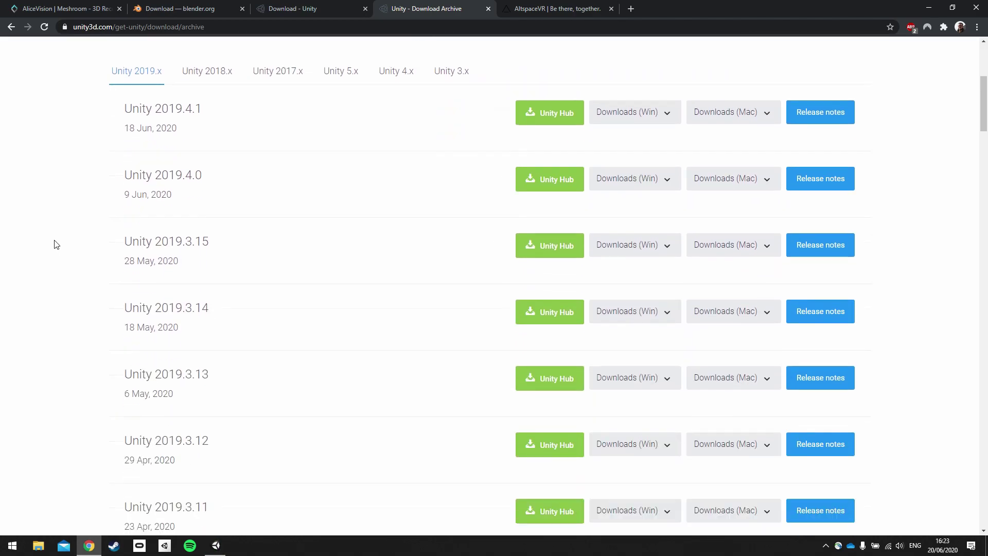
scroll(170, 226, "up", 3)
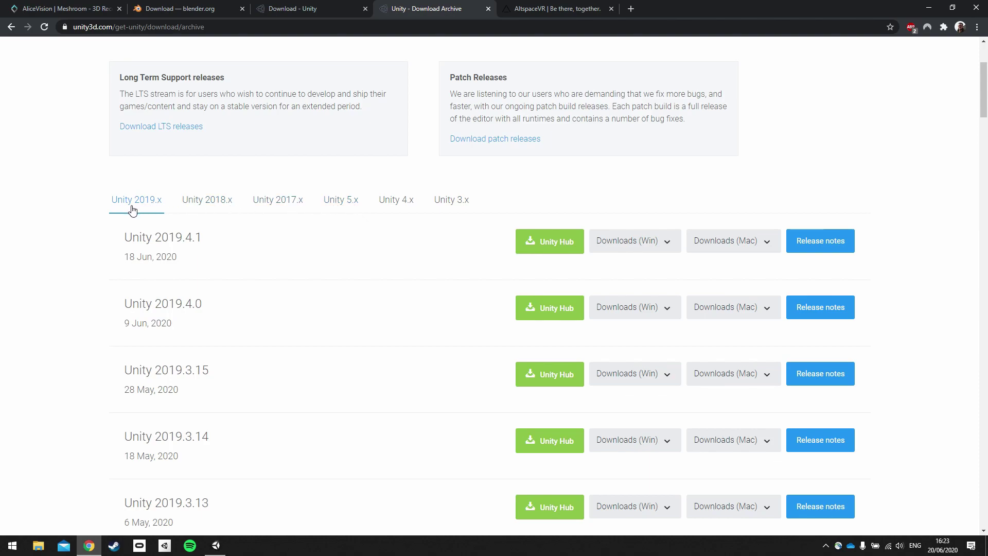
scroll(99, 256, "down", 12)
scroll(77, 276, "down", 12)
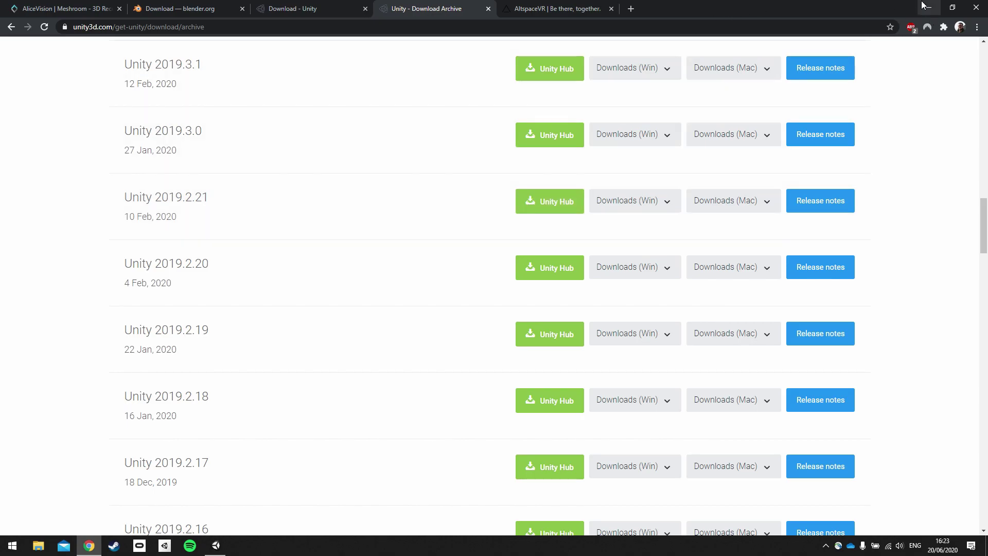
left_click(928, 6)
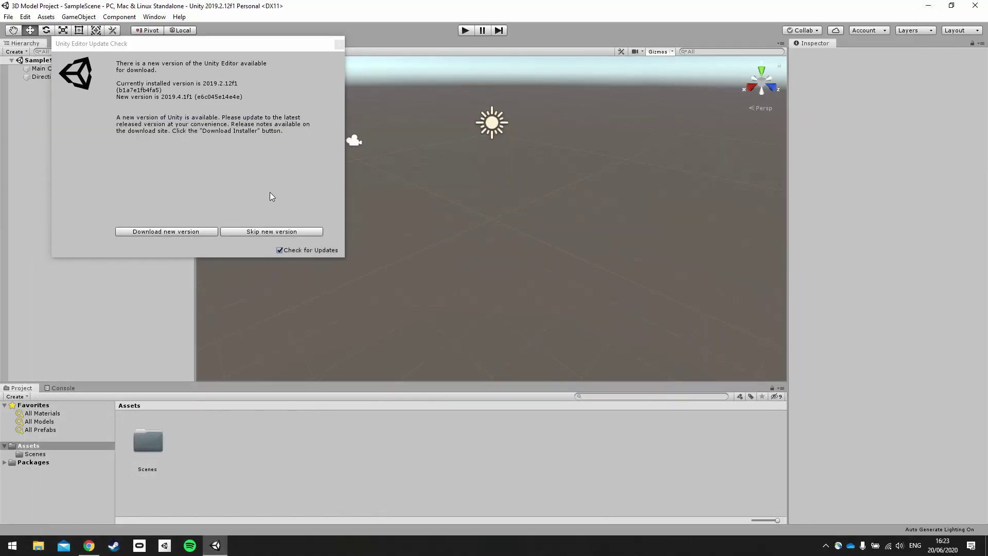
Step: Skip the offered editor update and review the properties of the scene's Directional Light and Main Camera
left_click(255, 232)
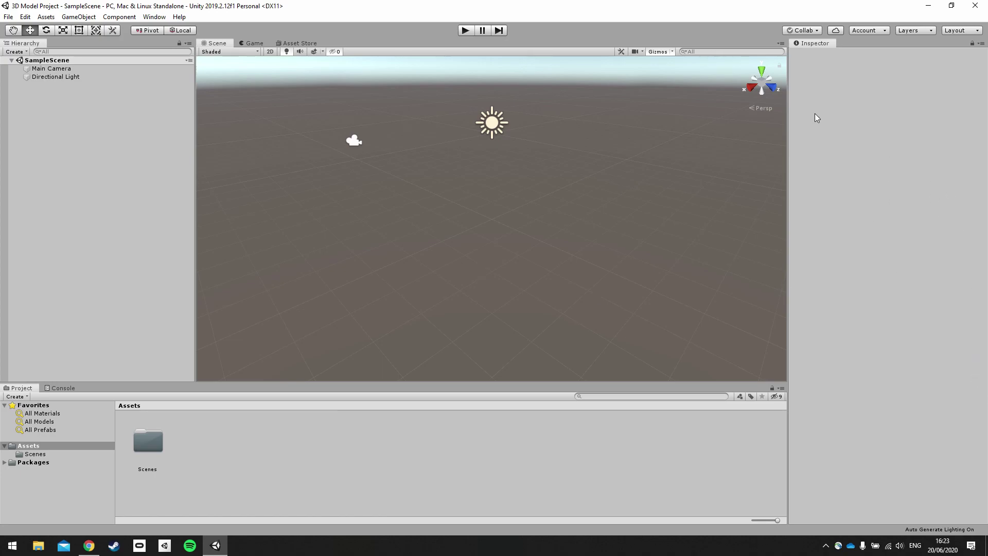
left_click(493, 124)
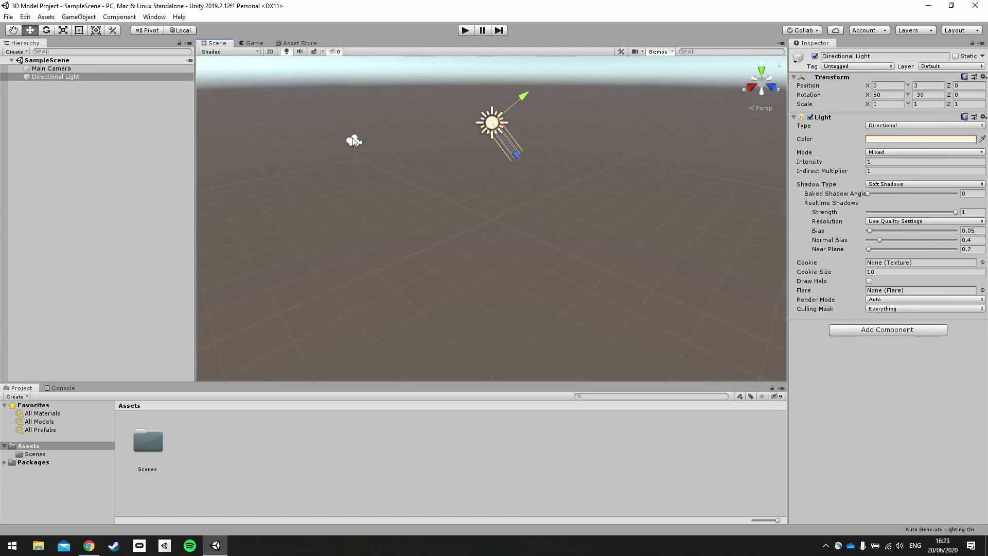
left_click(353, 140)
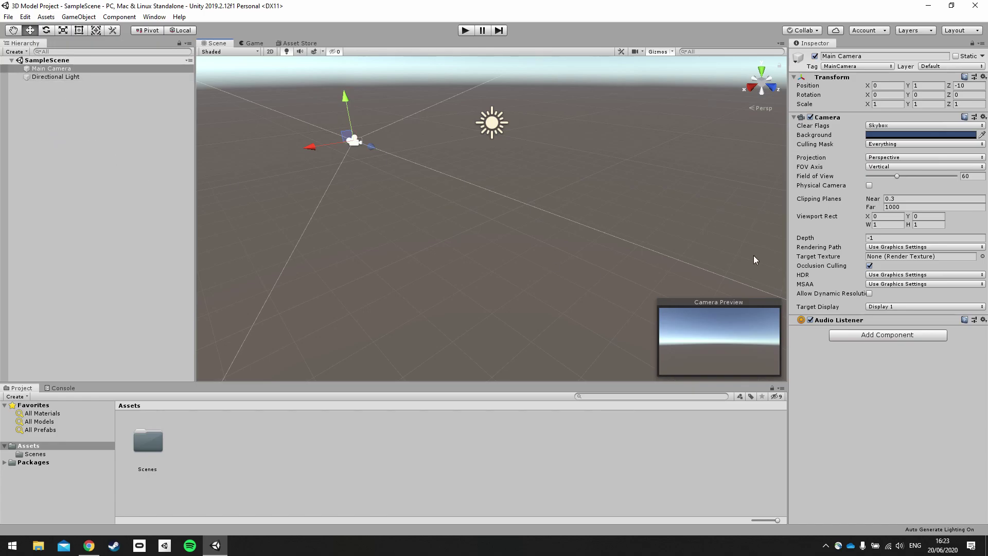
left_click(52, 77)
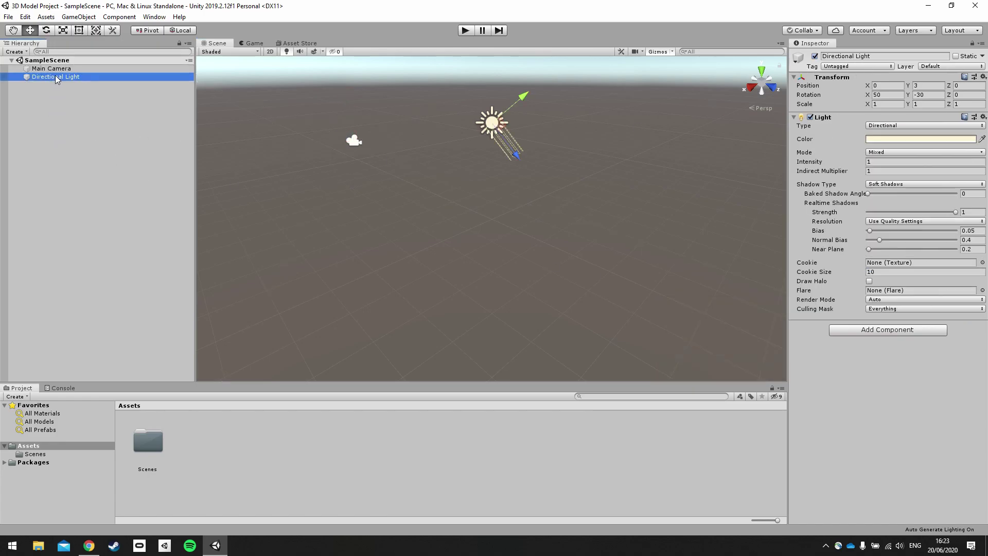
left_click(53, 69)
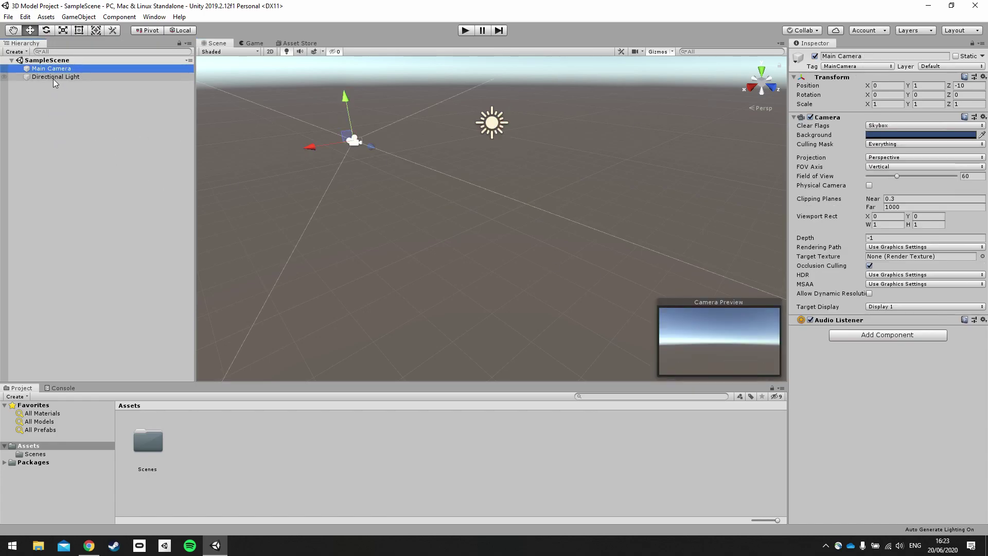
left_click(54, 79)
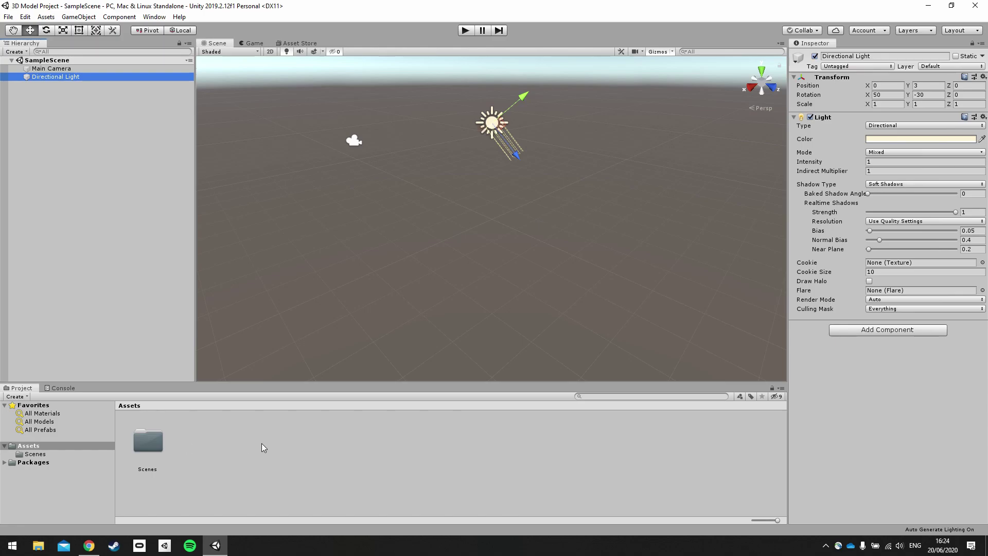
Step: Create a folder named "Model" in the project's Assets
right_click(205, 446)
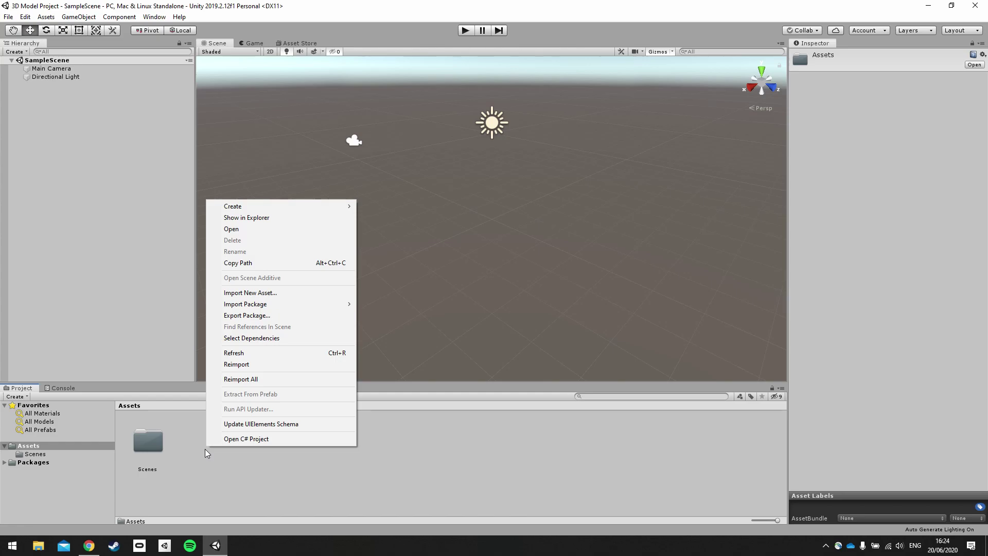
mouse_move(261, 210)
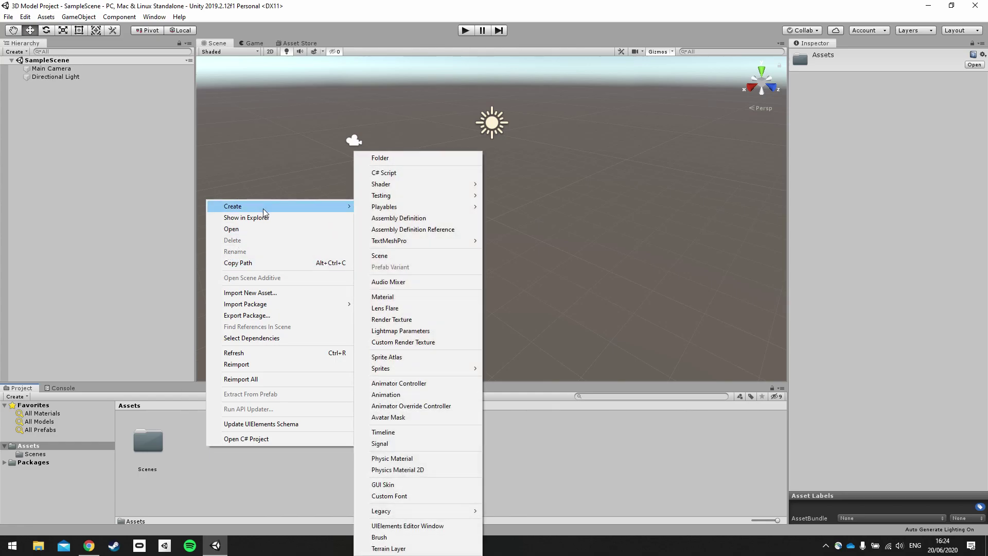
left_click(410, 158)
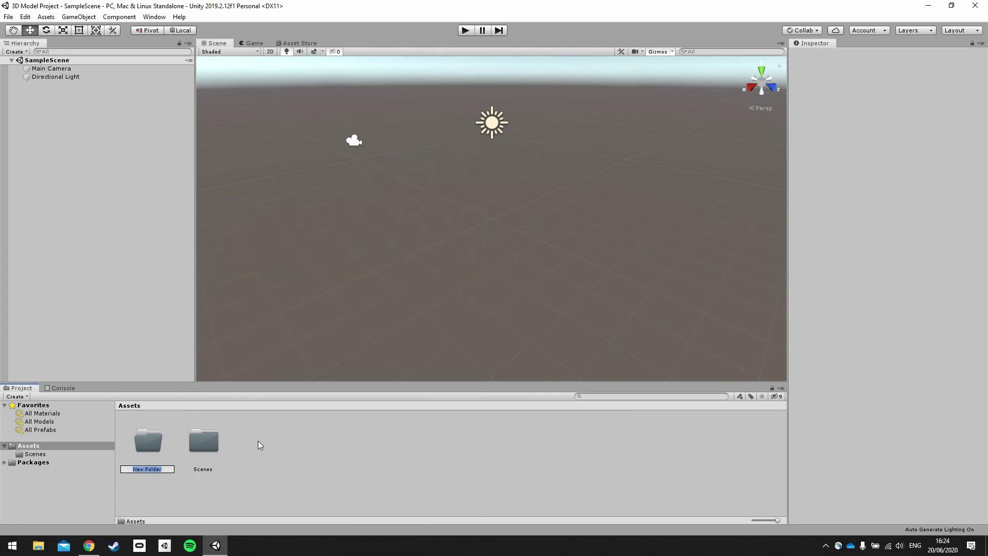
type("Model")
key("Return")
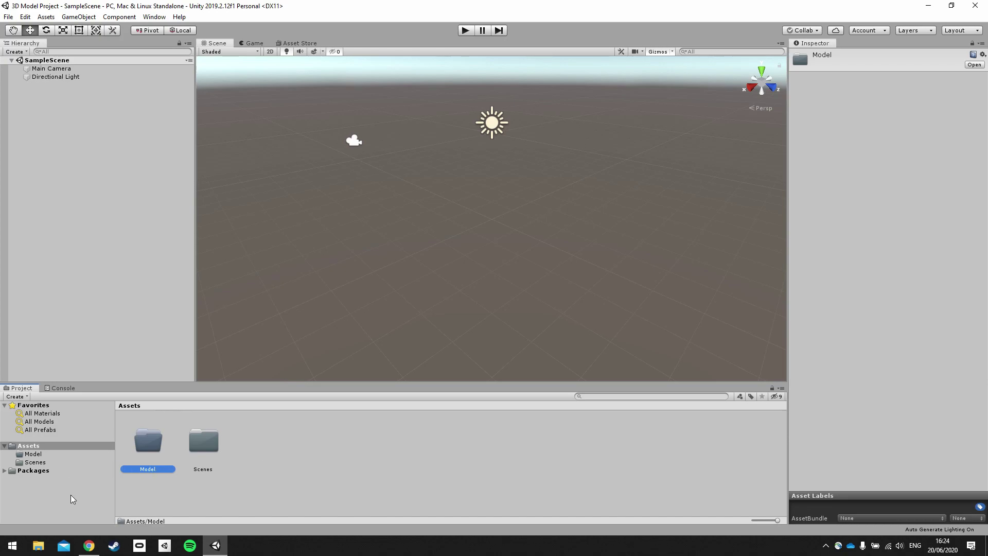
Step: Import model.obj from the Desktop's "3D project" Blender folder into the Model assets folder
double_click(146, 444)
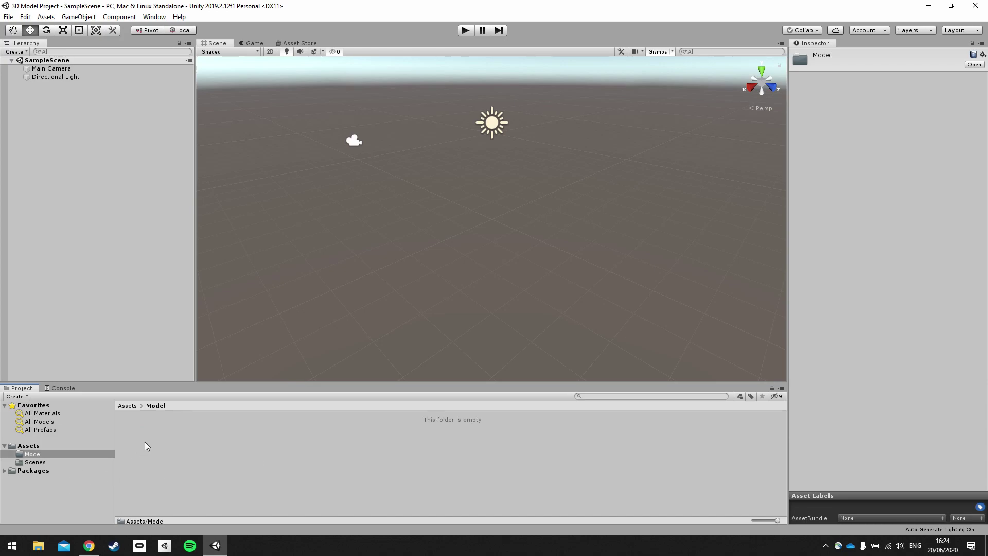
right_click(198, 455)
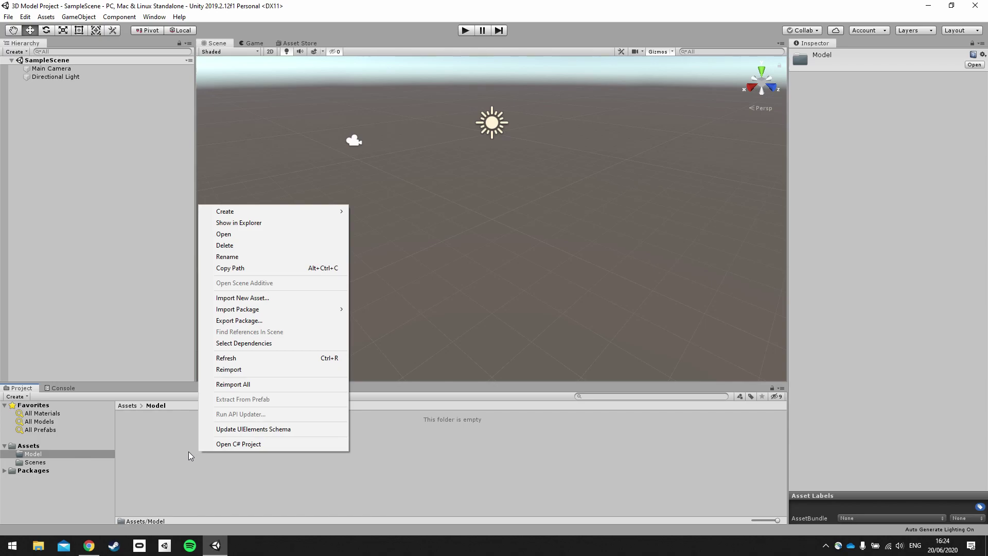
left_click(252, 298)
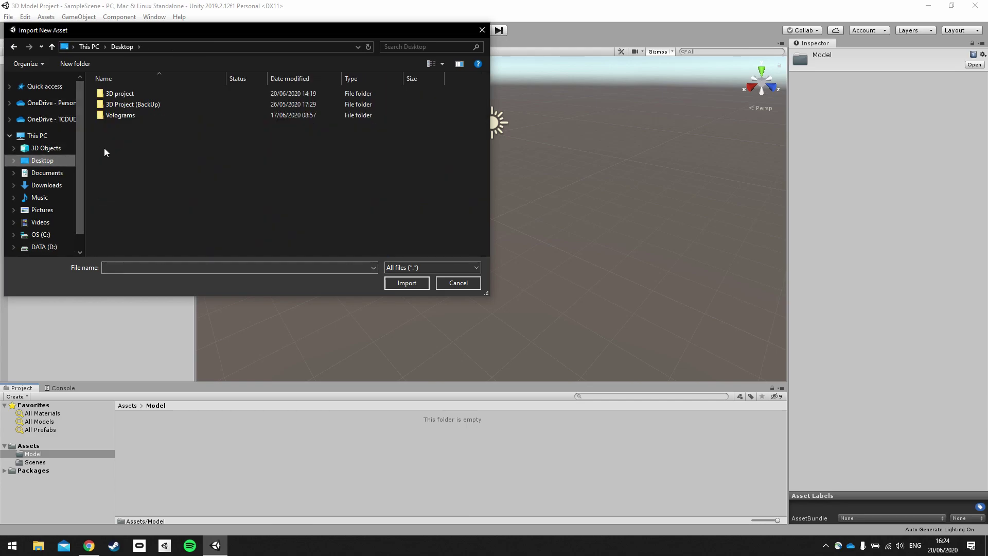
double_click(122, 93)
double_click(113, 104)
left_click(113, 105)
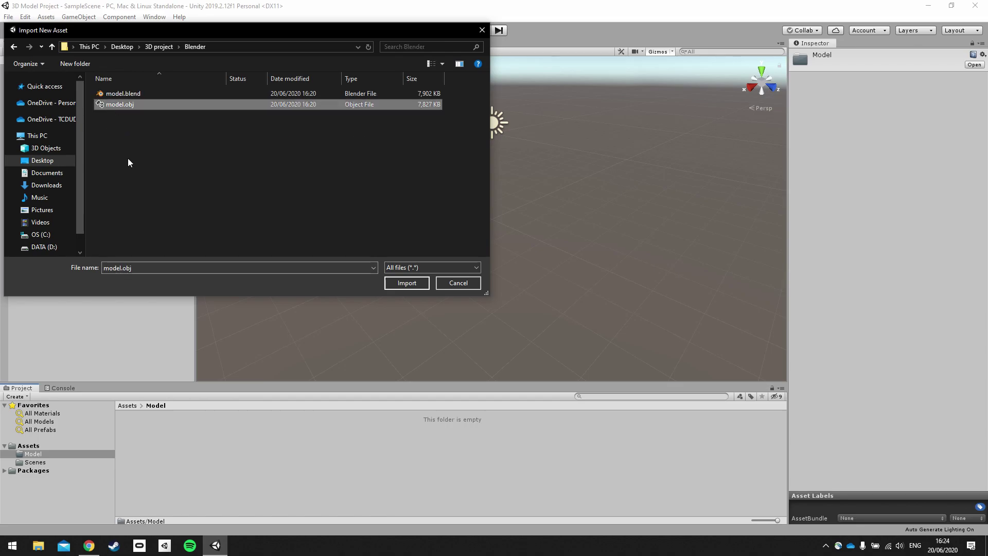
left_click(406, 284)
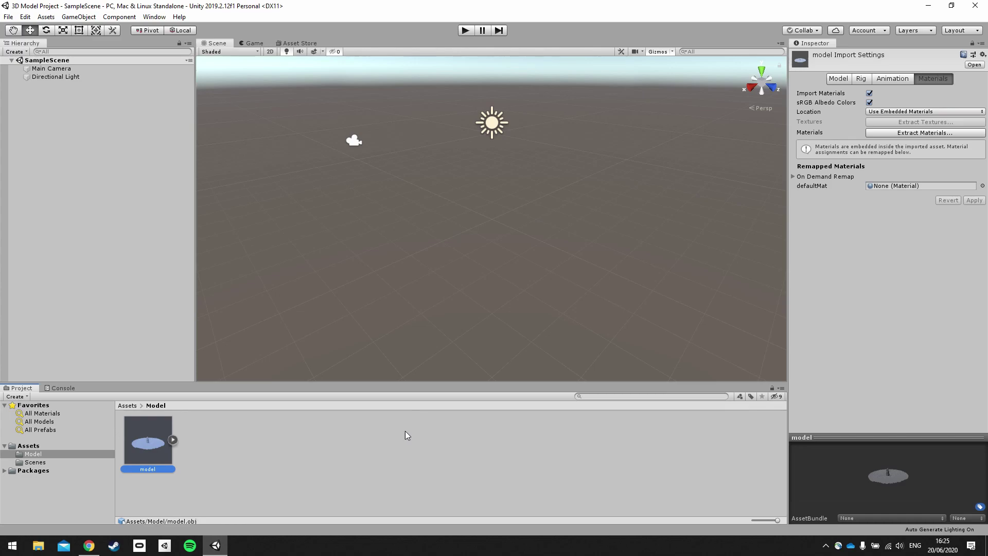
Step: Import texture_1001.png from the 3D project's Model > MeshroomCache > Texturing subfolder into the Model assets folder
right_click(237, 450)
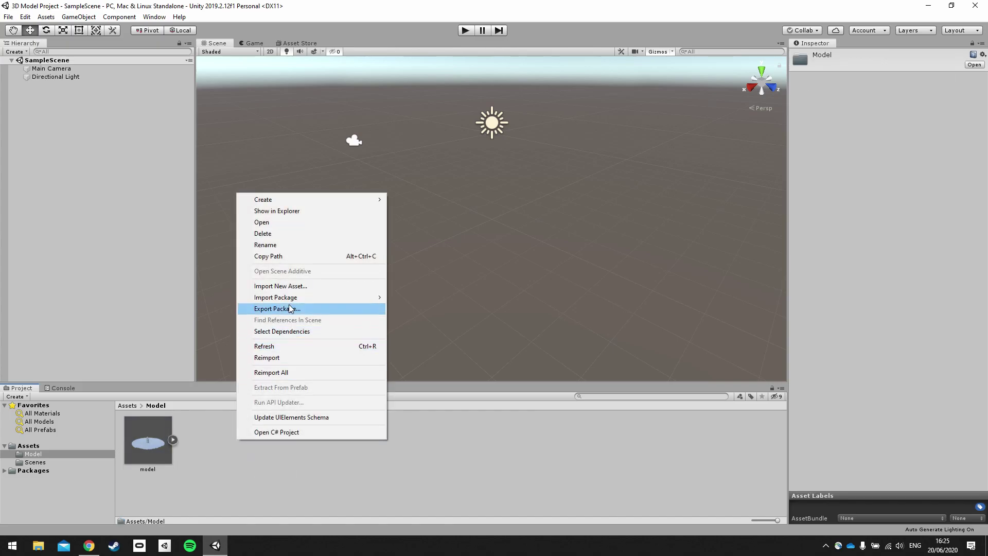
left_click(291, 287)
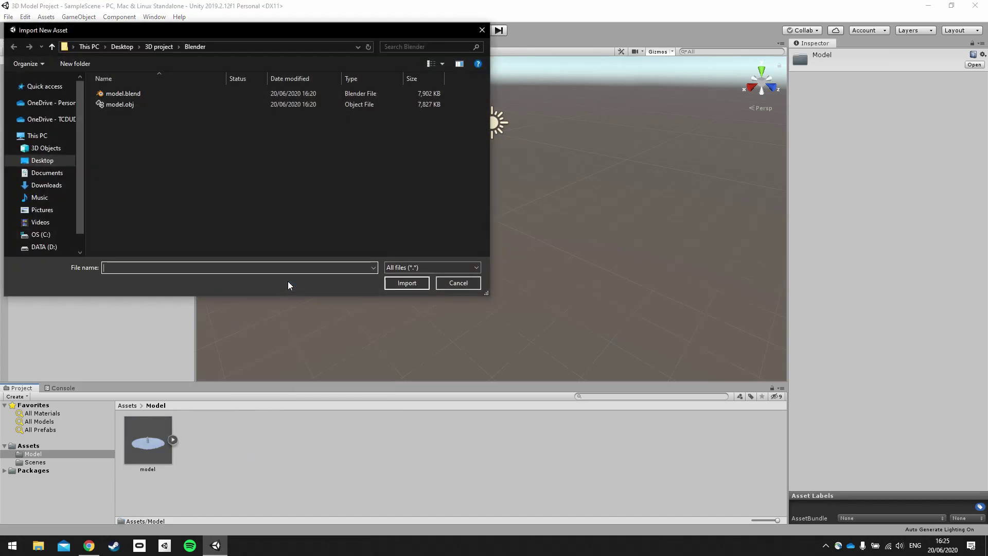
left_click(165, 49)
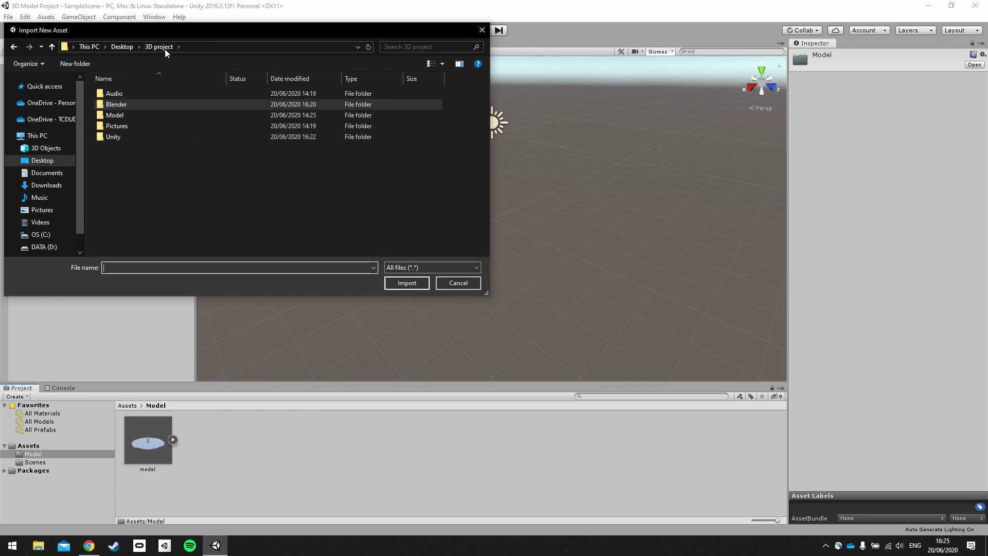
left_click(119, 116)
double_click(119, 117)
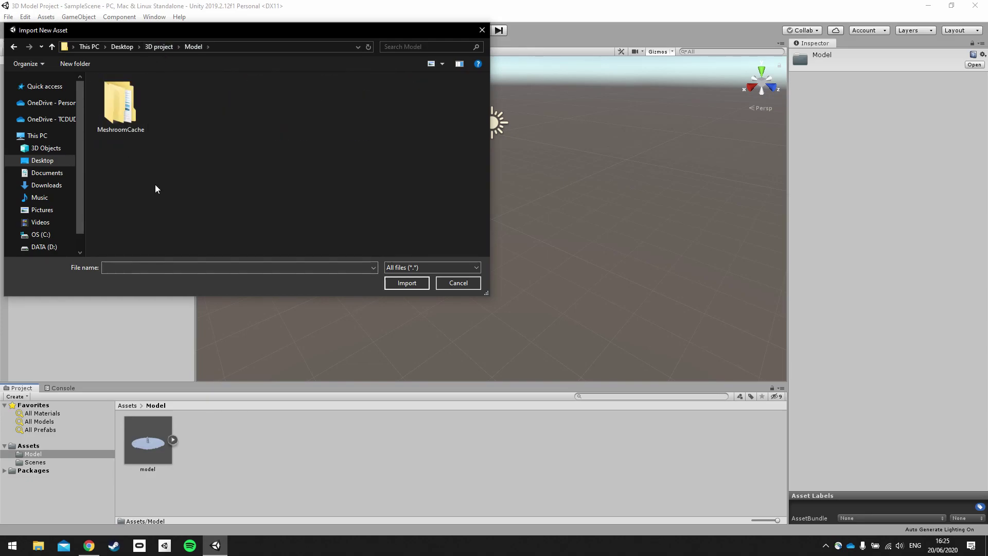
double_click(122, 106)
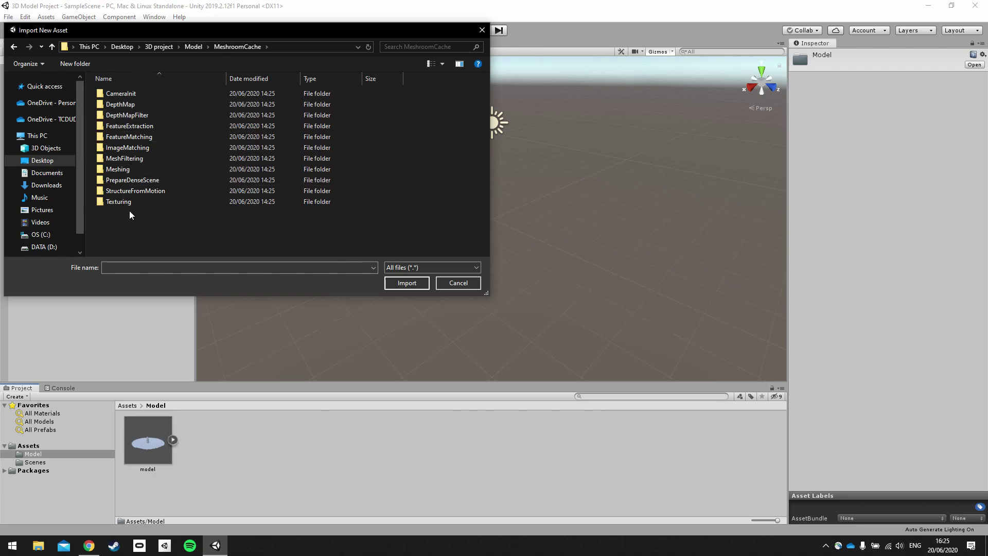
double_click(115, 200)
double_click(110, 95)
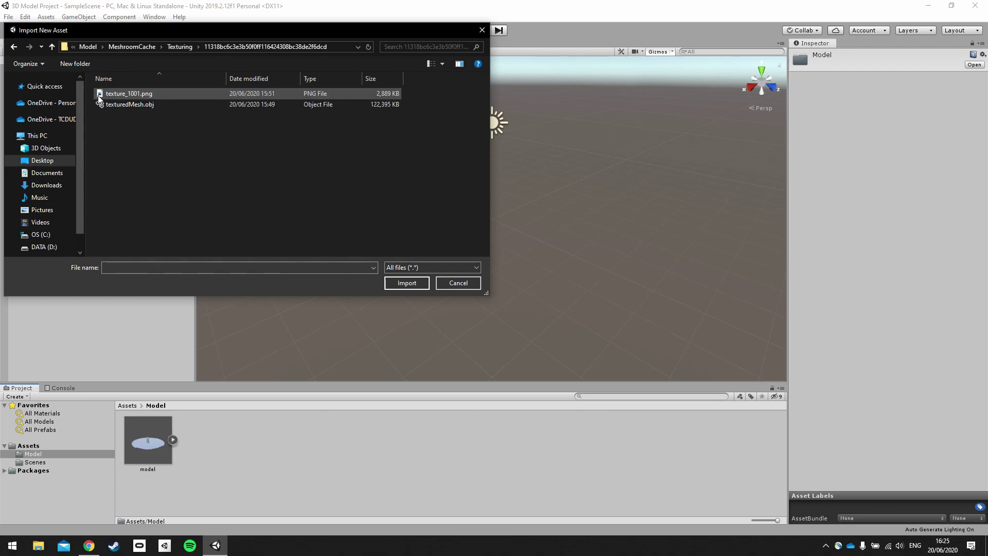
left_click(119, 94)
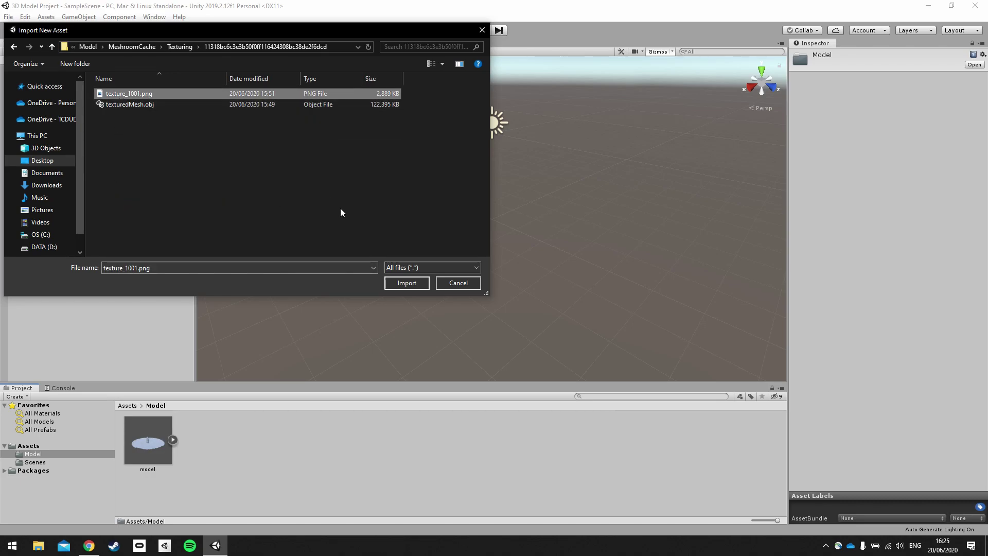
left_click(406, 283)
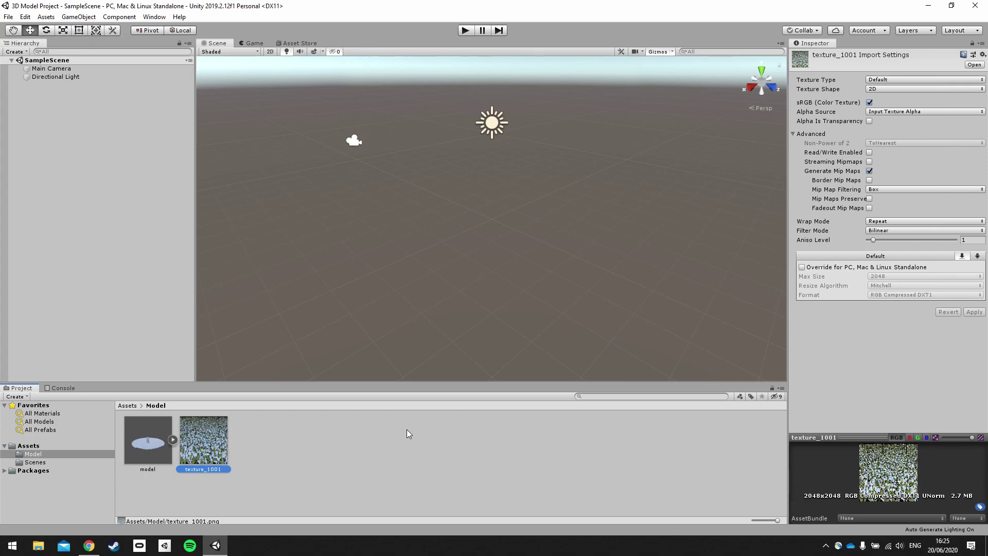
Step: Create a material named "Material" in the Model assets folder and assign texture_1001 as its Albedo map
right_click(282, 440)
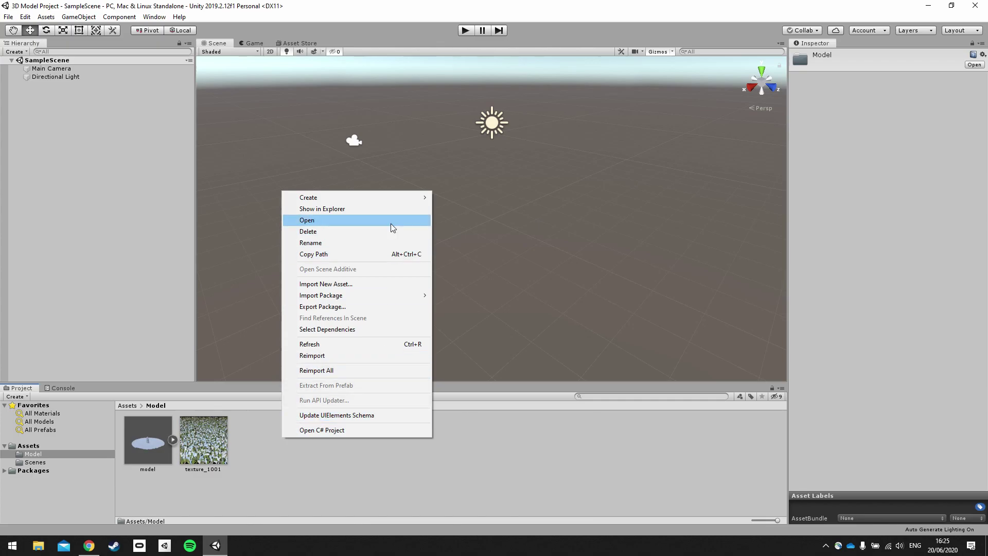
mouse_move(397, 198)
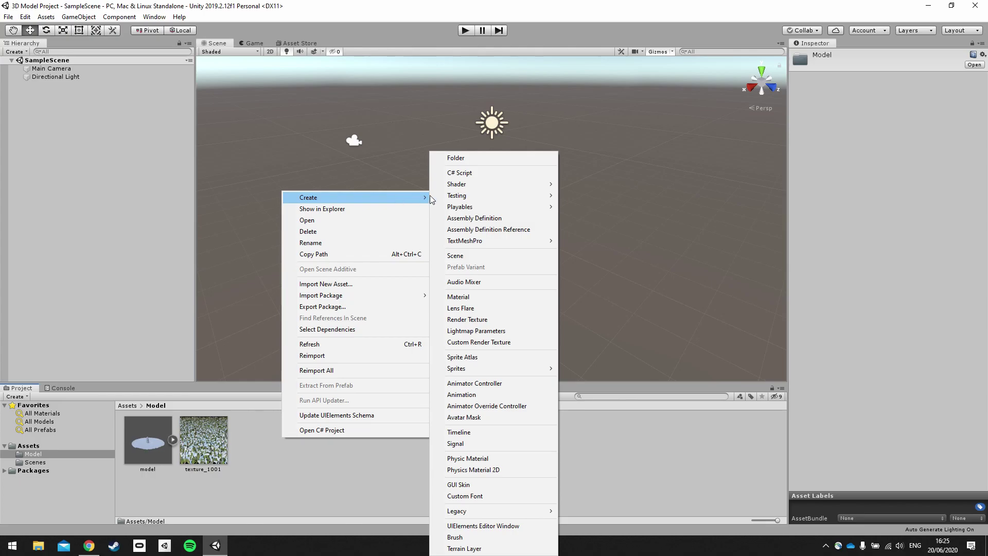
left_click(462, 297)
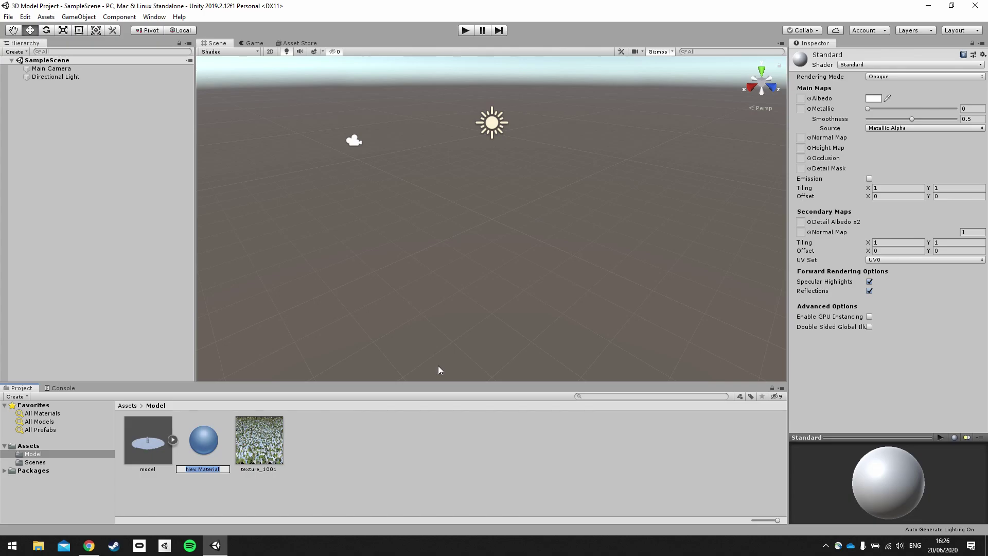
type("Material")
key("Return")
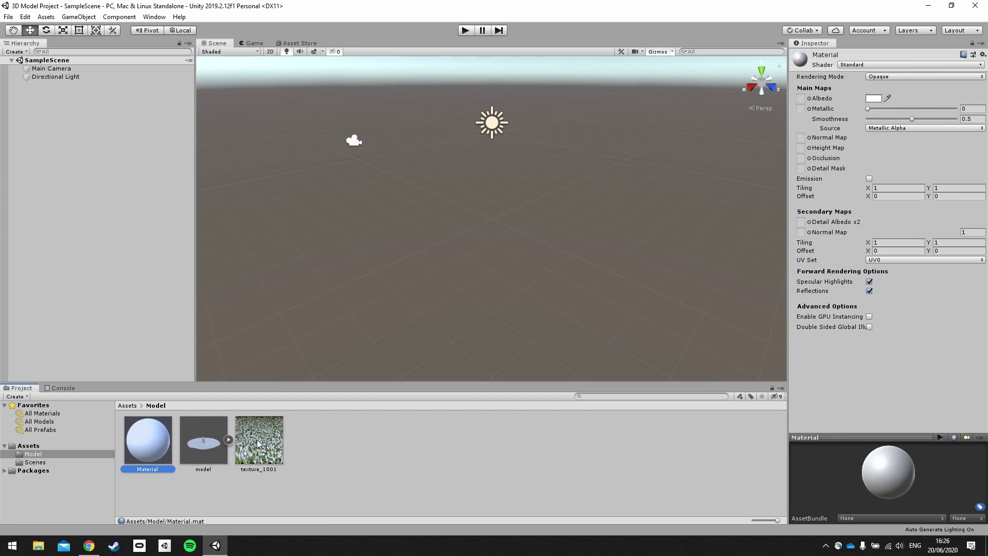
left_click_drag(262, 442, 806, 102)
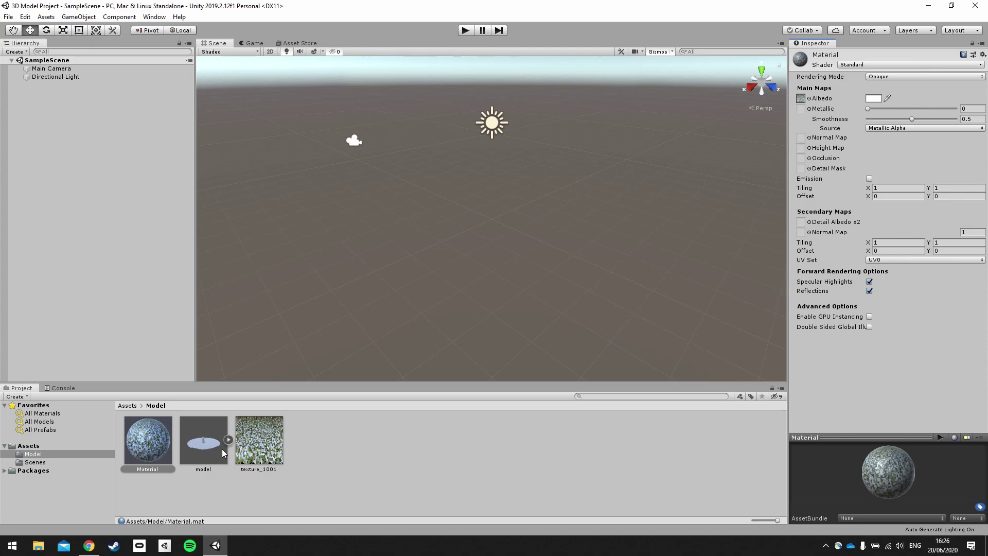
Step: Add the model asset to the SampleScene hierarchy and apply the new Material to it
left_click(216, 436)
left_click_drag(148, 440, 110, 183)
left_click_drag(110, 180, 109, 179)
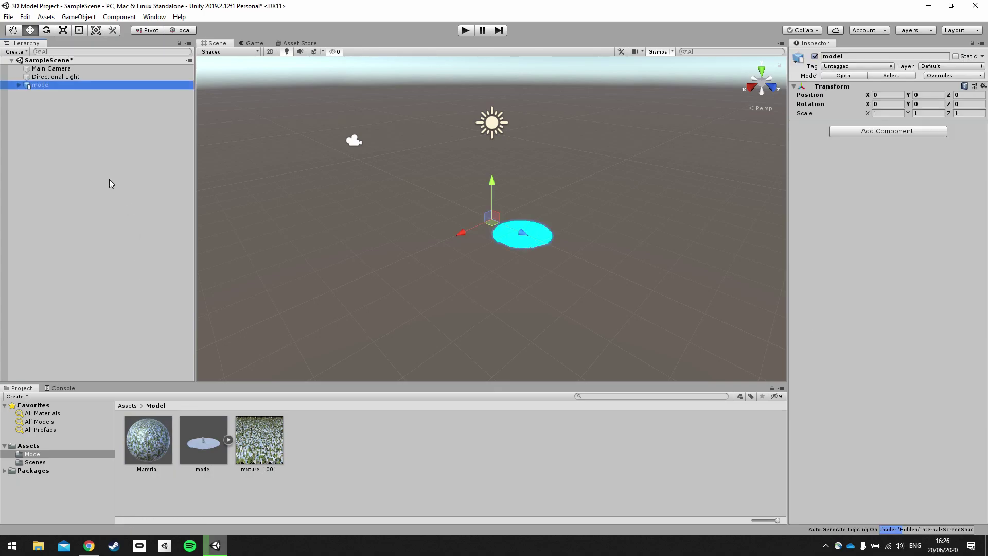
scroll(567, 239, "up", 8)
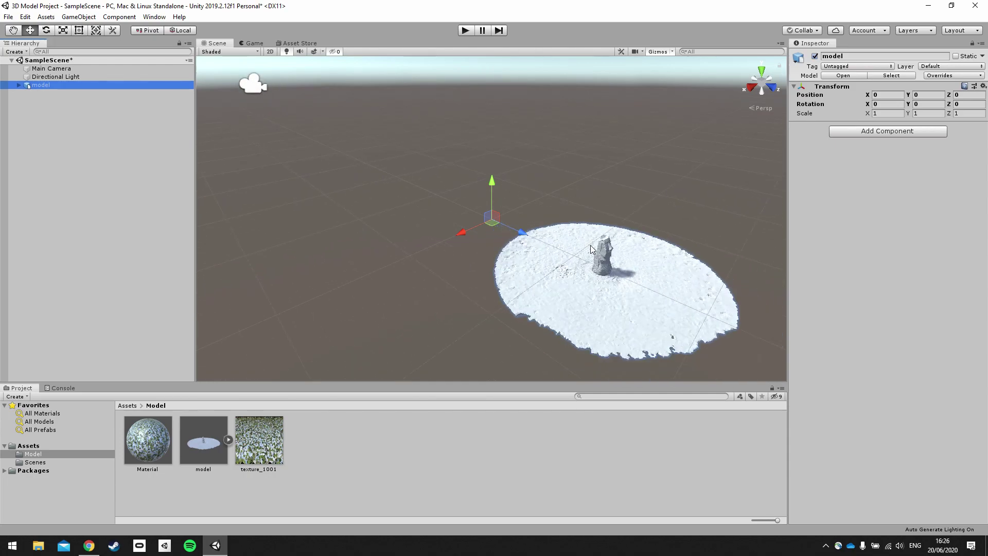
scroll(567, 232, "down", 5)
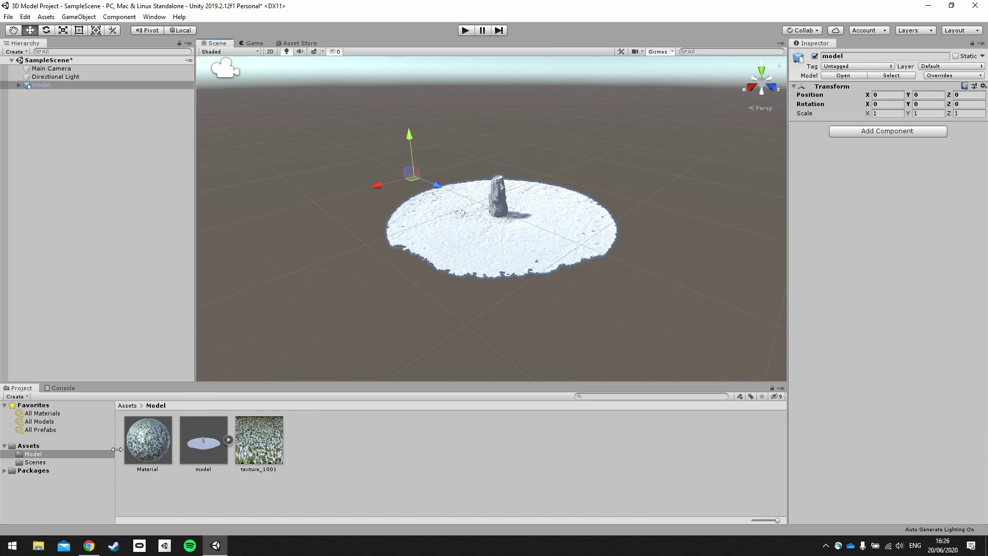
left_click_drag(139, 451, 469, 237)
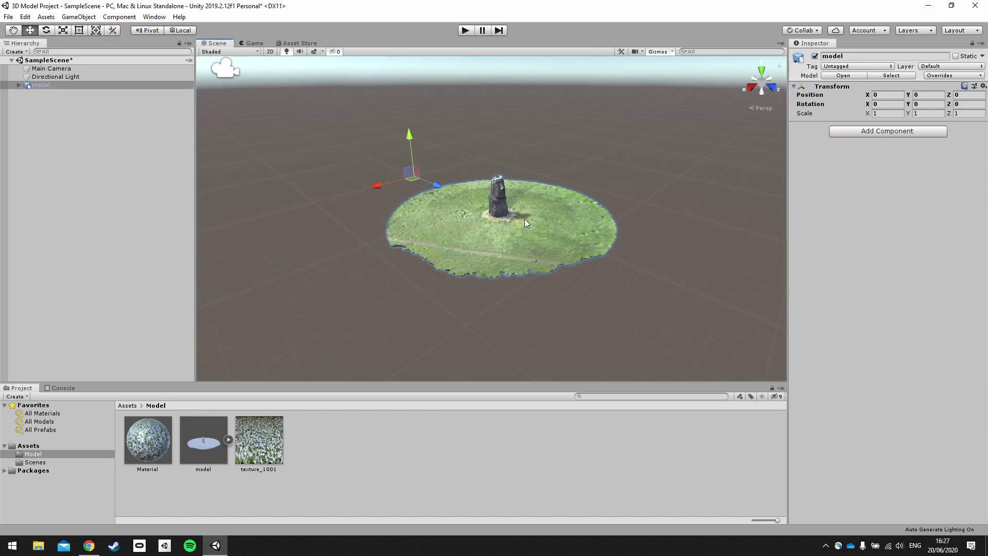
Step: Examine the textured statue and its grass base in the scene from several distances and angles
scroll(524, 218, "up", 5)
scroll(524, 218, "down", 2)
middle_click_drag(551, 228, 517, 218)
scroll(516, 217, "down", 3)
right_click_drag(524, 218, 544, 229)
scroll(545, 229, "down", 4)
scroll(546, 234, "up", 1)
scroll(546, 236, "up", 4)
scroll(545, 226, "down", 7)
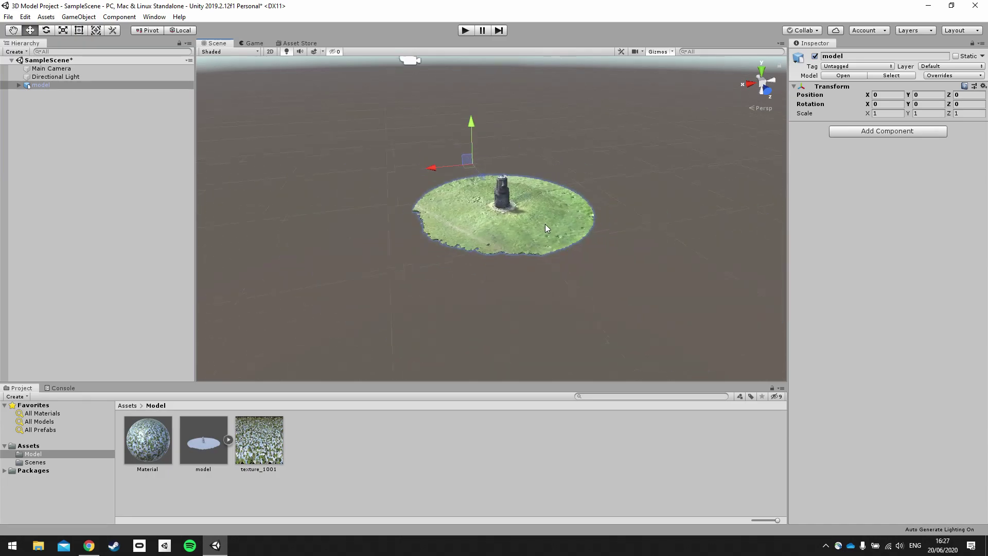
scroll(545, 221, "up", 7)
scroll(548, 213, "down", 3)
middle_click_drag(548, 212, 525, 201)
scroll(527, 216, "up", 3)
scroll(515, 199, "down", 5)
mouse_move(489, 184)
left_mouse_down("alt")
mouse_move(378, 192)
mouse_move(572, 180)
mouse_move(478, 184)
left_mouse_up("alt")
left_click(471, 189)
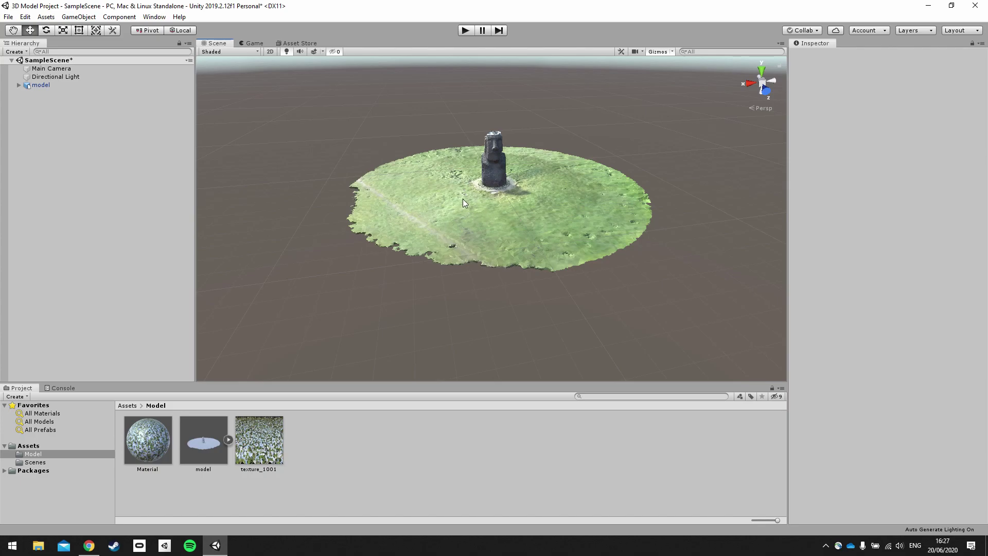
mouse_move(462, 198)
left_mouse_down("alt")
mouse_move(478, 175)
mouse_move(481, 206)
mouse_move(448, 189)
left_mouse_up("alt")
key("d")
key("w")
key("a")
key("s")
key("d")
key("w")
key("q")
key("e")
key("q")
key("e")
key("q")
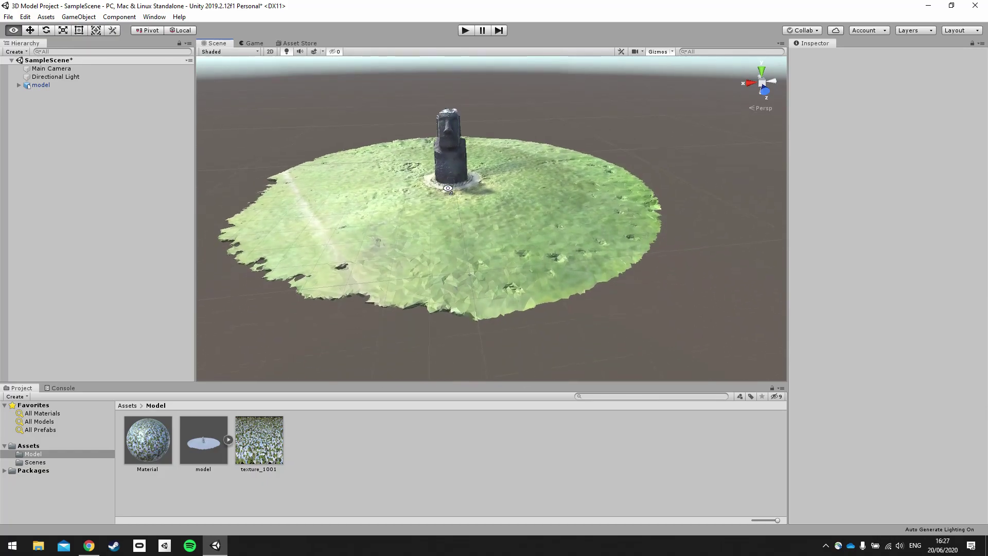
right_click_drag(448, 188, 444, 185)
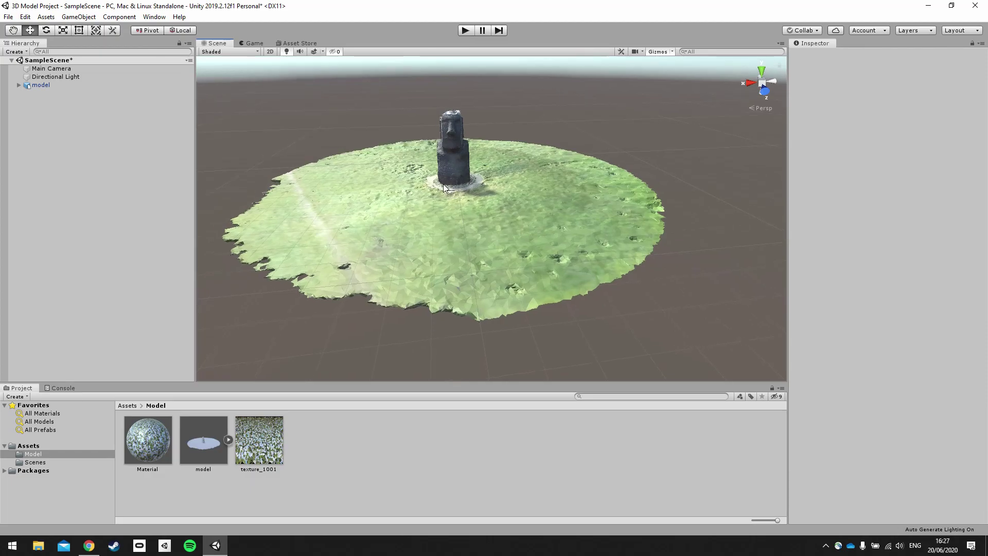
Step: Expand the model in the scene hierarchy and review the components of its "default" child object
left_click(44, 86)
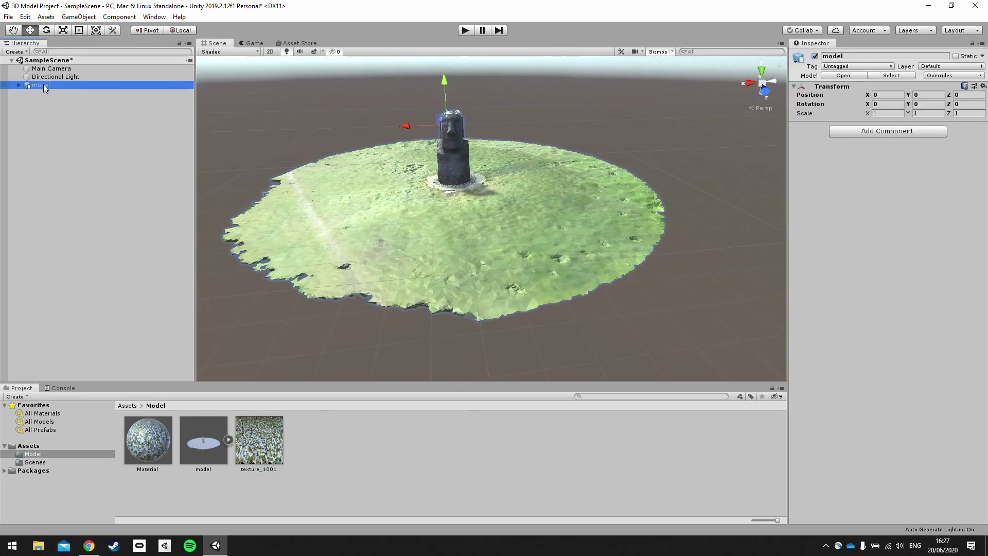
left_click(17, 84)
left_click(58, 93)
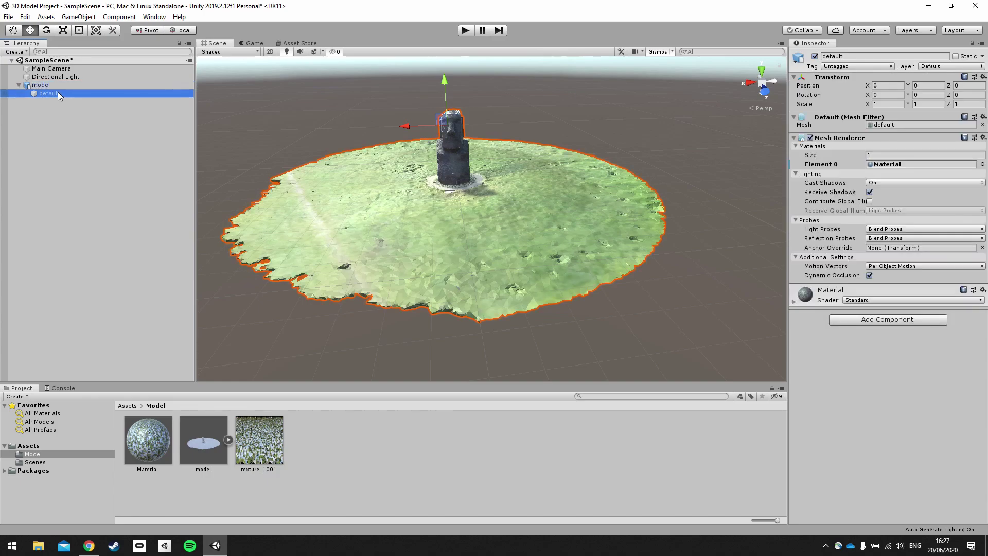
left_click(19, 80)
left_click(18, 85)
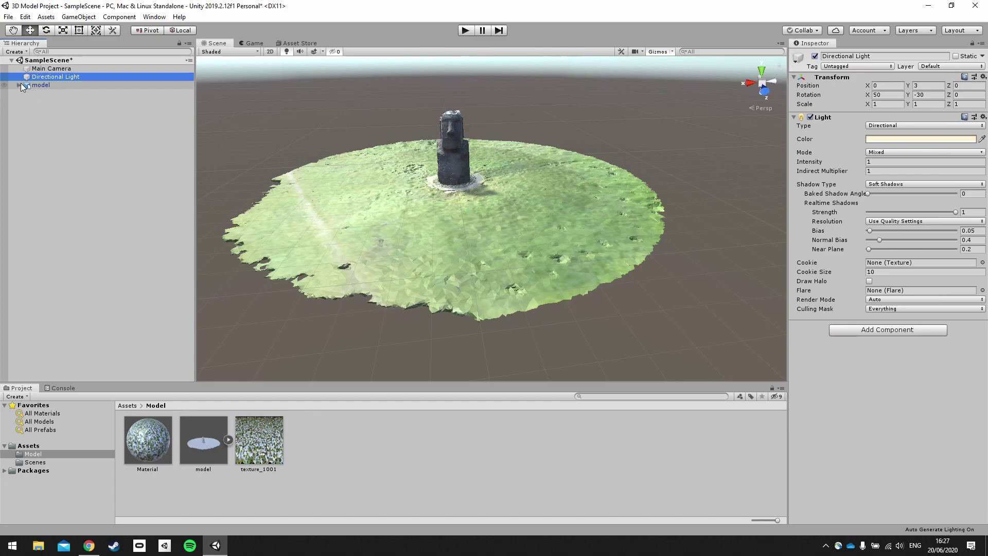
Step: Enable Generate Colliders in the model asset's import settings and apply the change
left_click(208, 443)
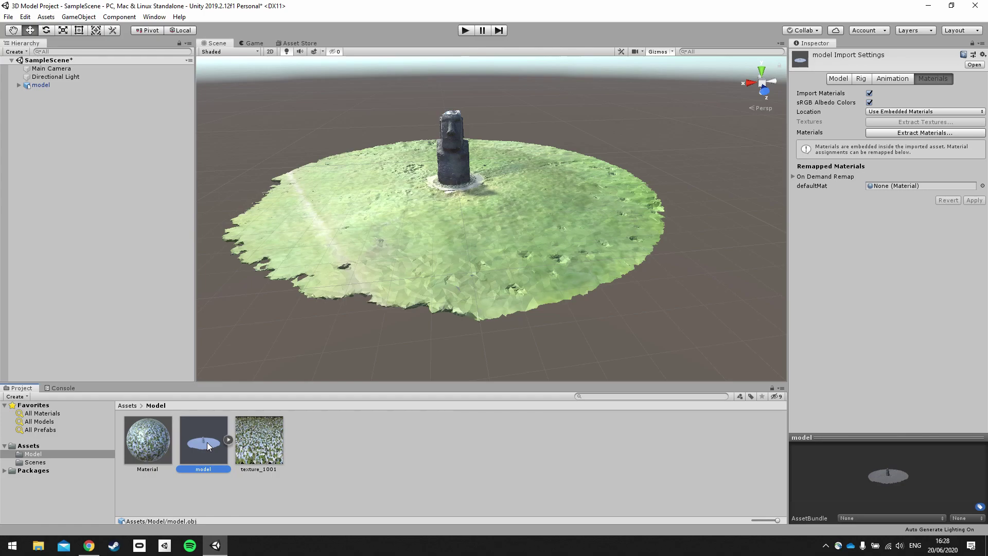
left_click(838, 80)
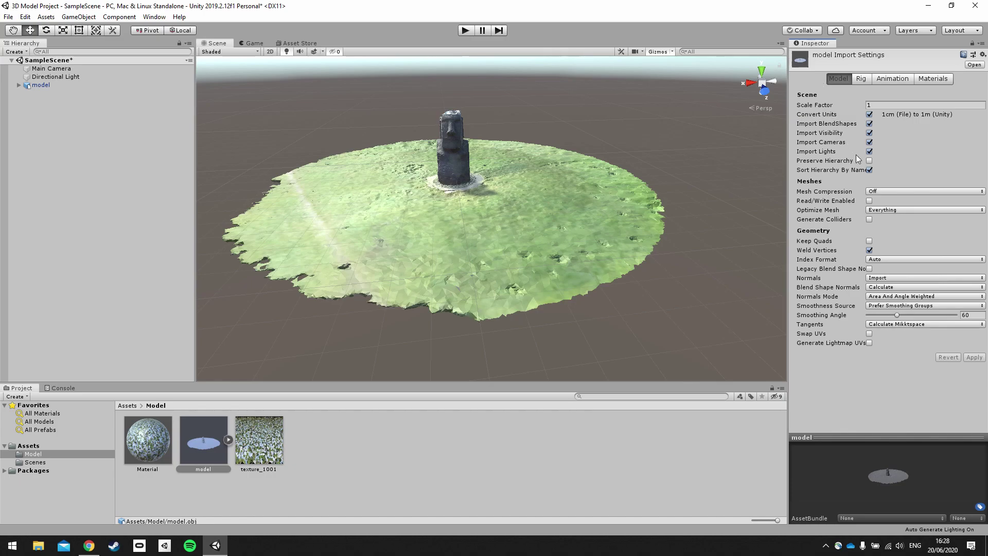
left_click(869, 219)
left_click(974, 359)
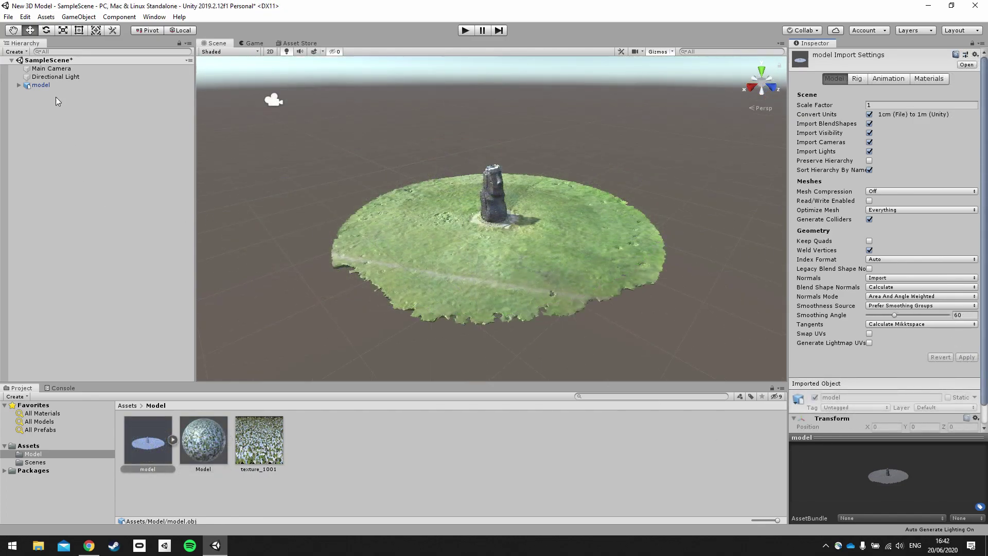
Step: Delete the Main Camera from the scene
left_click(67, 69)
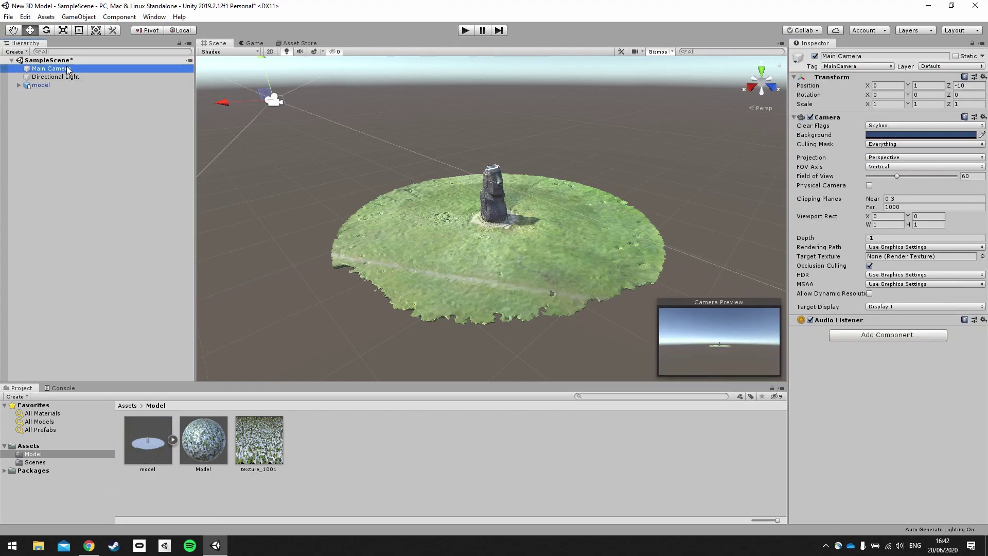
right_click(66, 70)
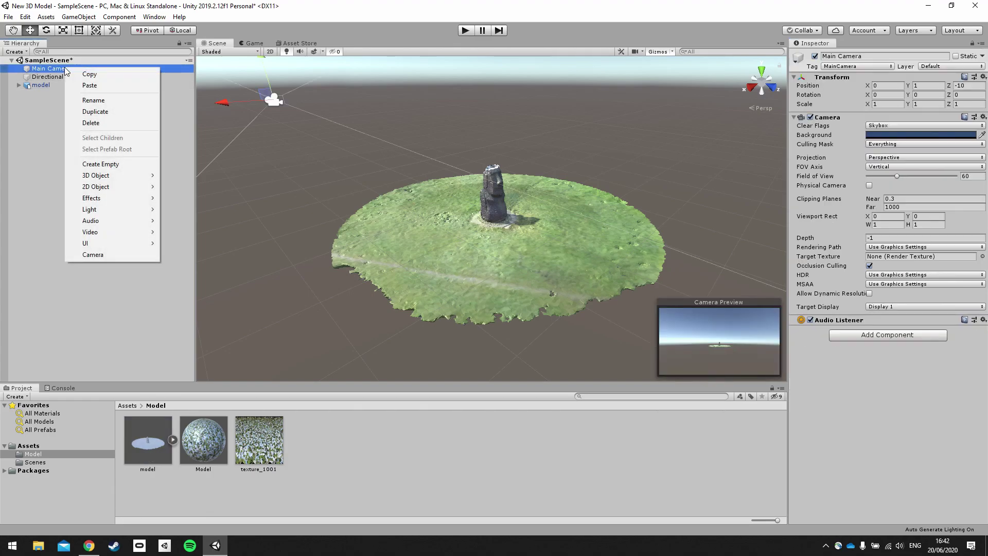
left_click(92, 124)
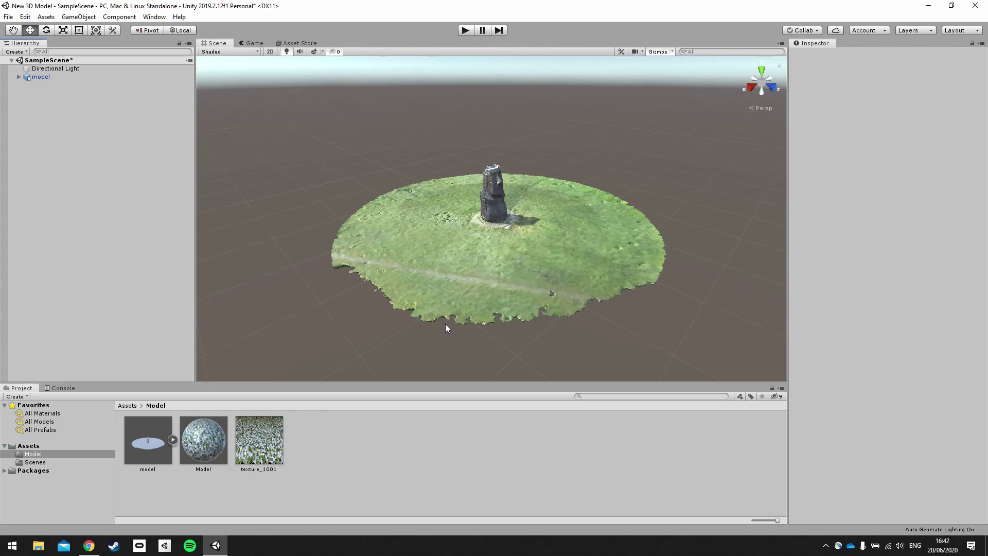
Step: Add a 3D Plane object to the scene as a separate top-level object
scroll(490, 248, "down", 3)
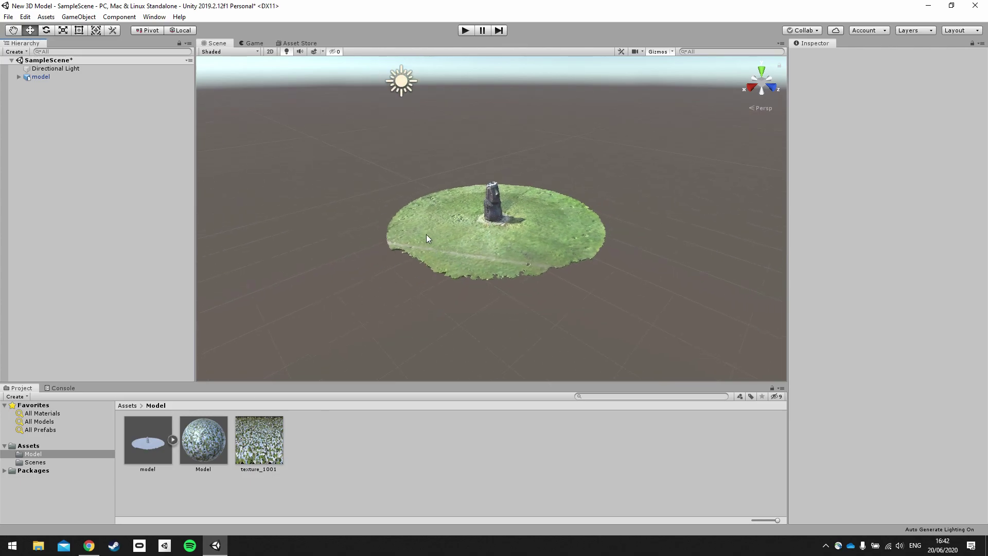
scroll(525, 218, "down", 3)
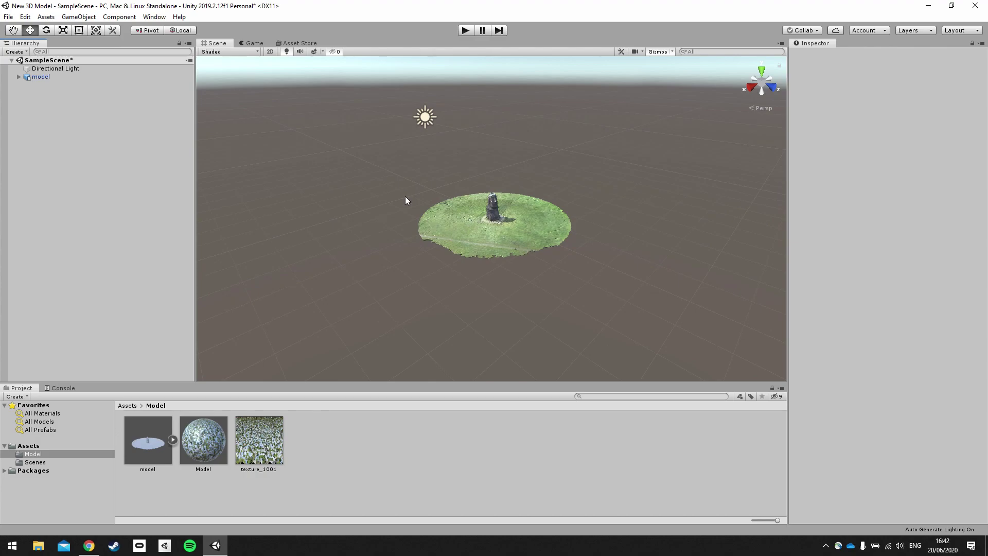
right_click(57, 119)
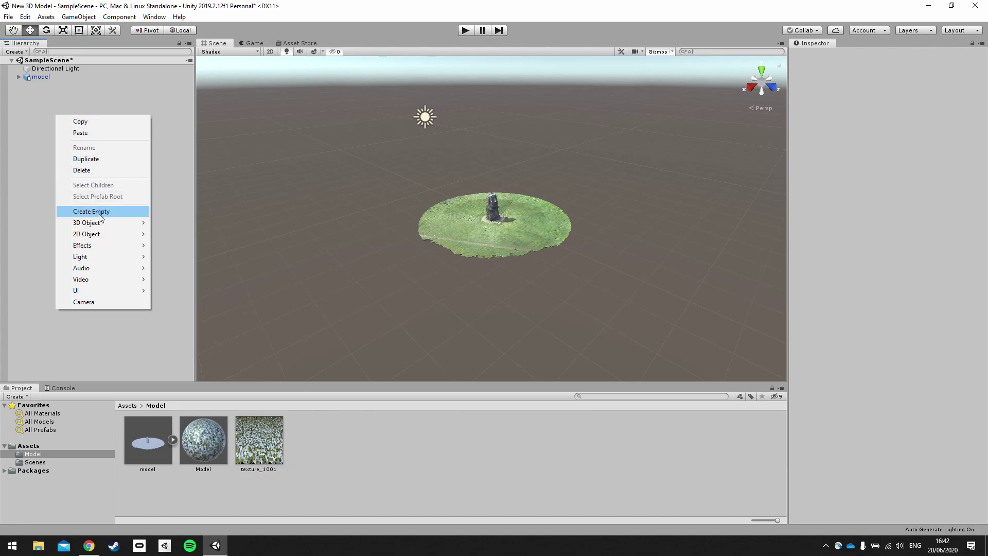
mouse_move(99, 222)
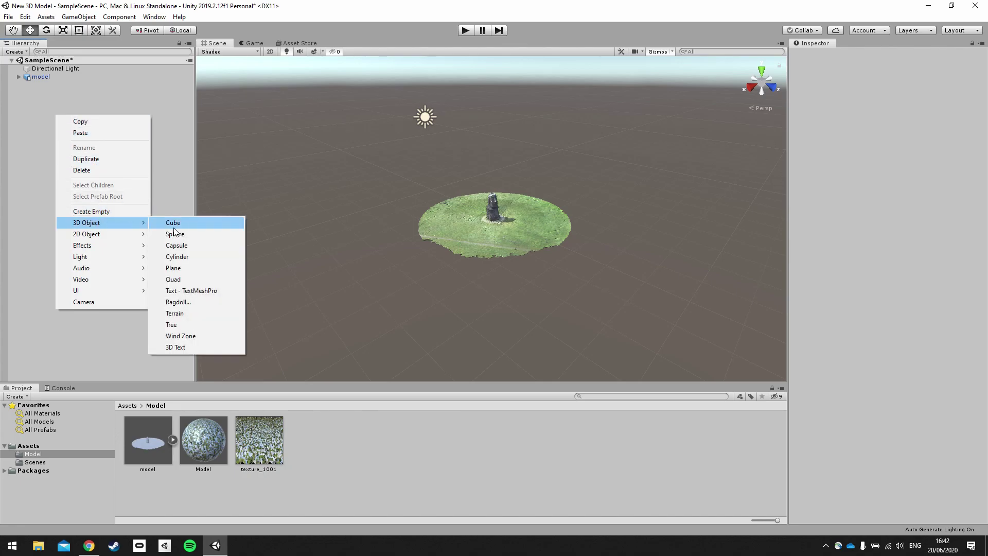
left_click(173, 268)
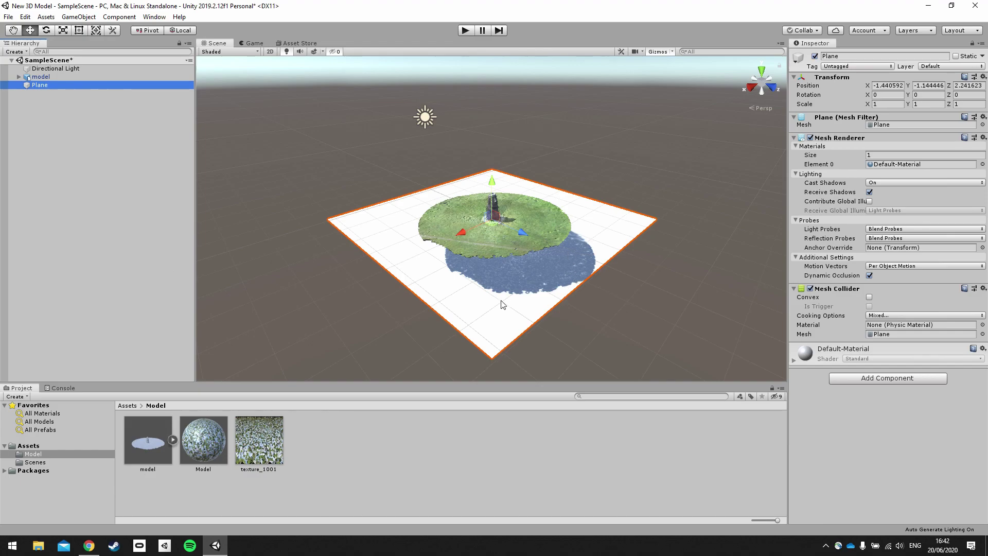
Step: Set the plane's X, Y and Z position to 0
left_click(897, 88)
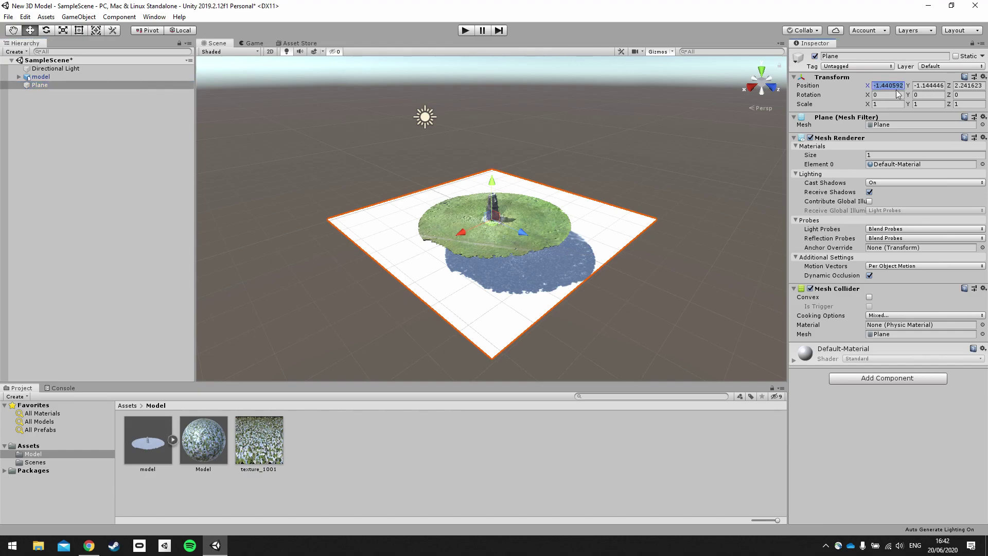
type("0")
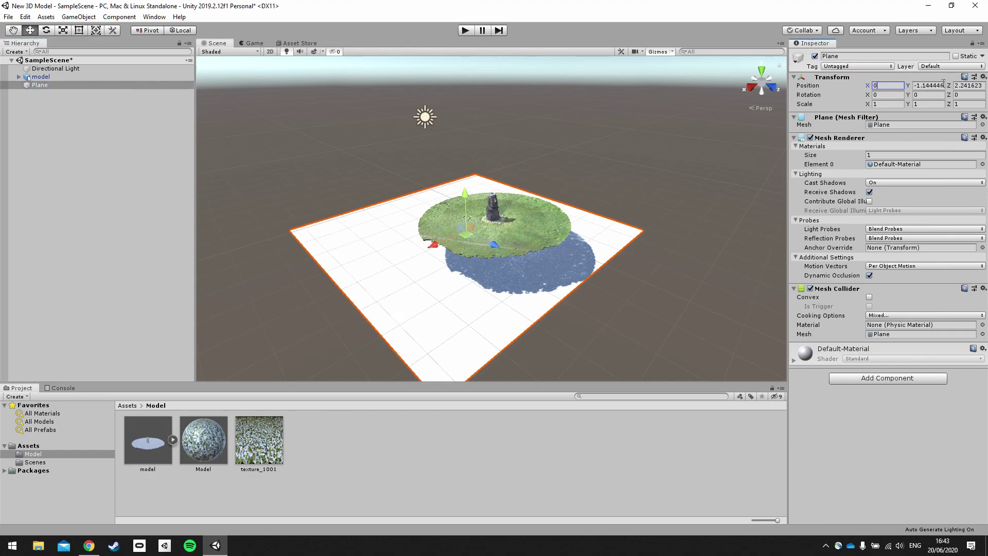
key("Tab")
type("0")
key("Tab")
type("0")
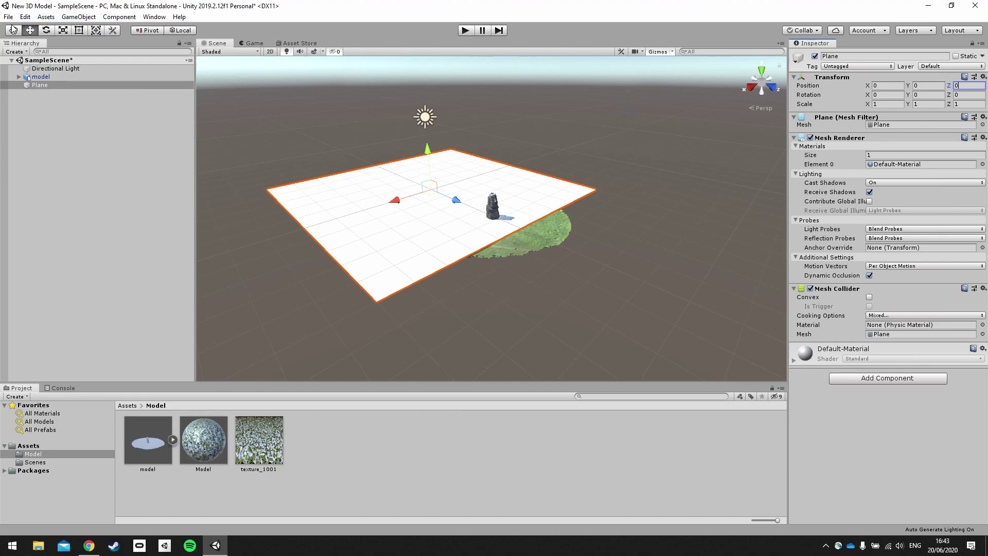
Step: Move the plane beneath the model, to about Z 3.78 and about Y -0.17
left_click(33, 31)
left_click_drag(456, 201, 497, 246)
left_click_drag(494, 182, 498, 187)
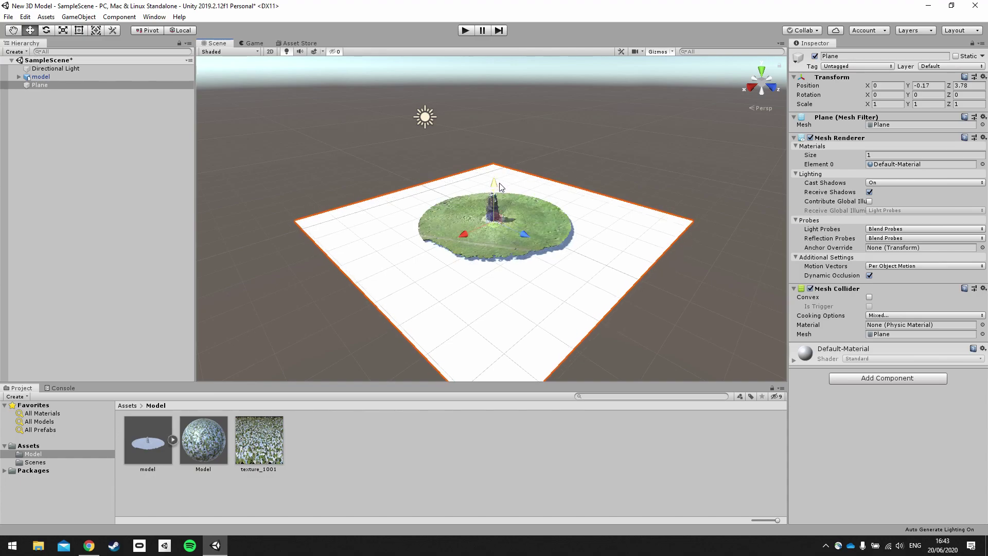
Step: Try a Y position of -.5 for the plane, and set it to -.1 instead
left_click(934, 85)
left_click(934, 85)
type("-")
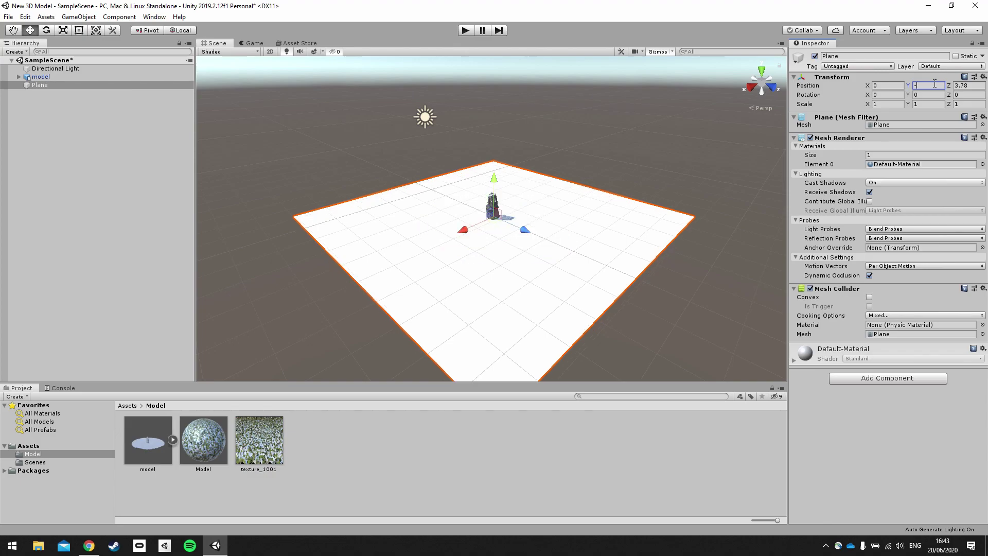
type(".5")
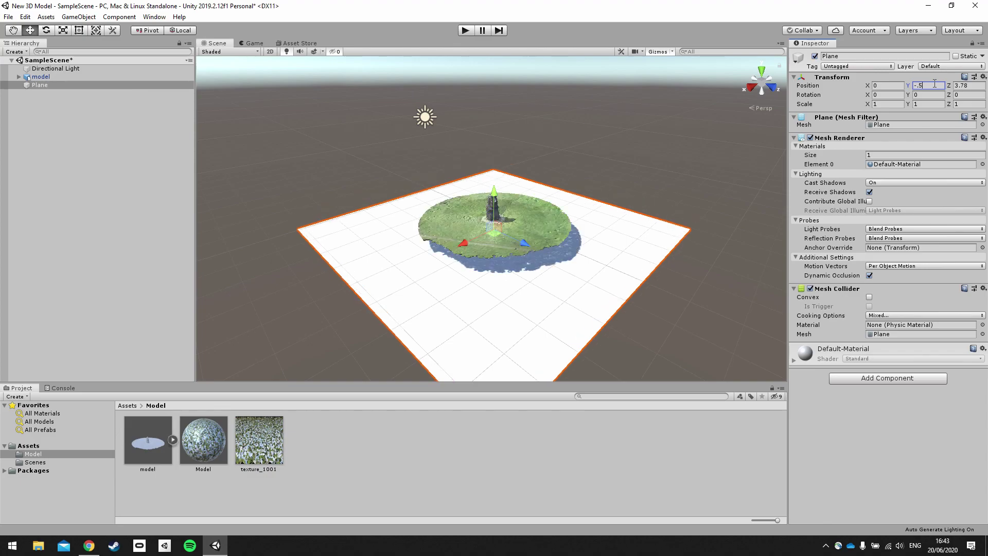
key("BackSpace")
key("BackSpace")
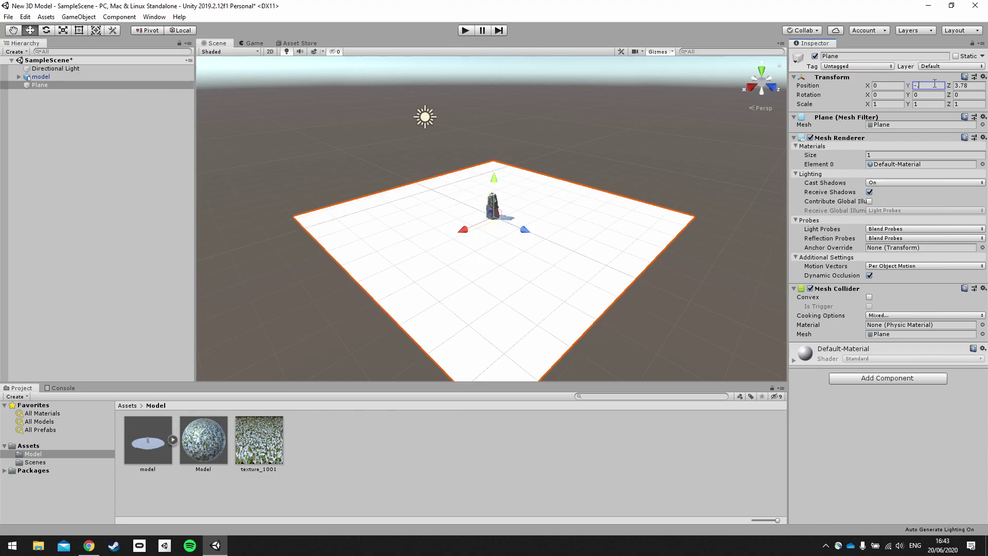
type("1")
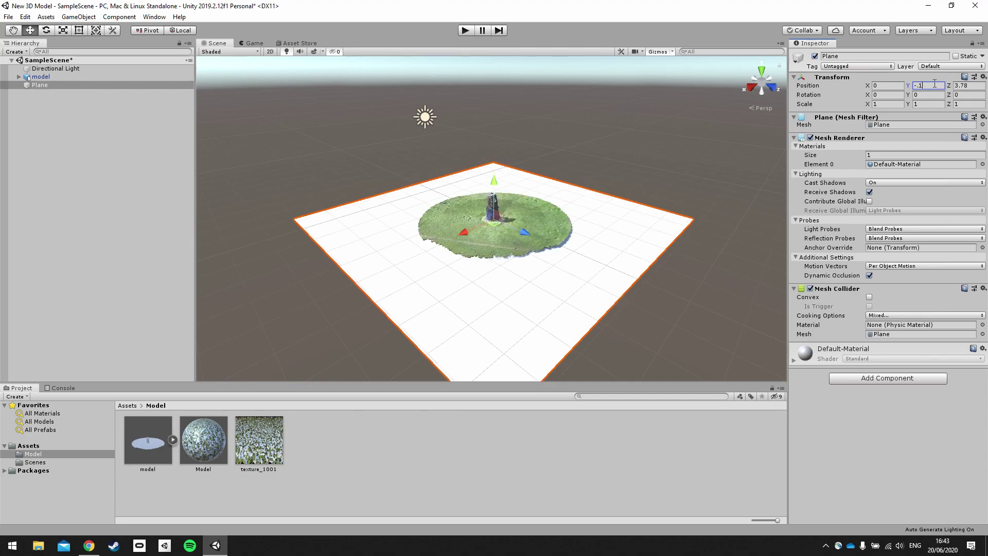
key("Return")
left_click(483, 270)
Step: Create a new material named "transparent" in the Model folder
right_click(322, 443)
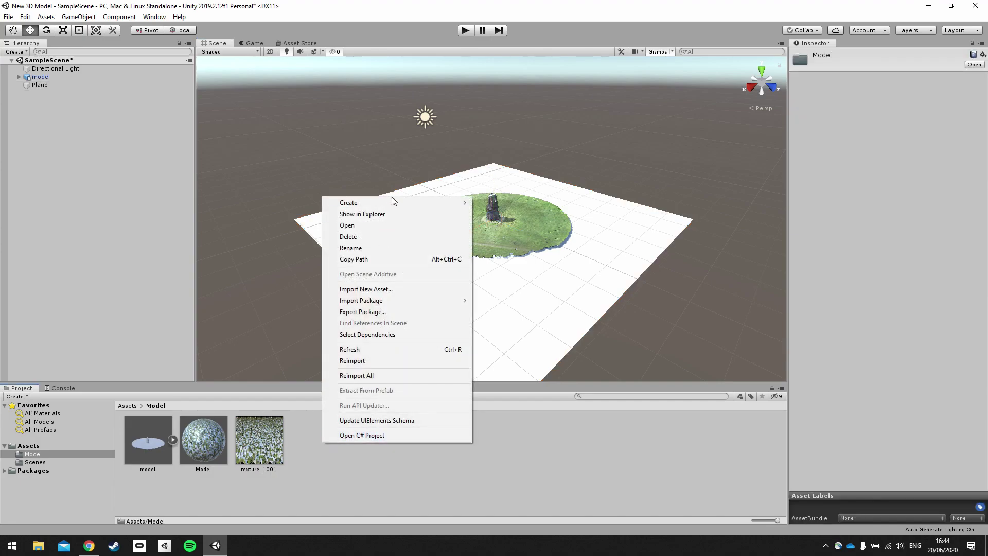
mouse_move(389, 201)
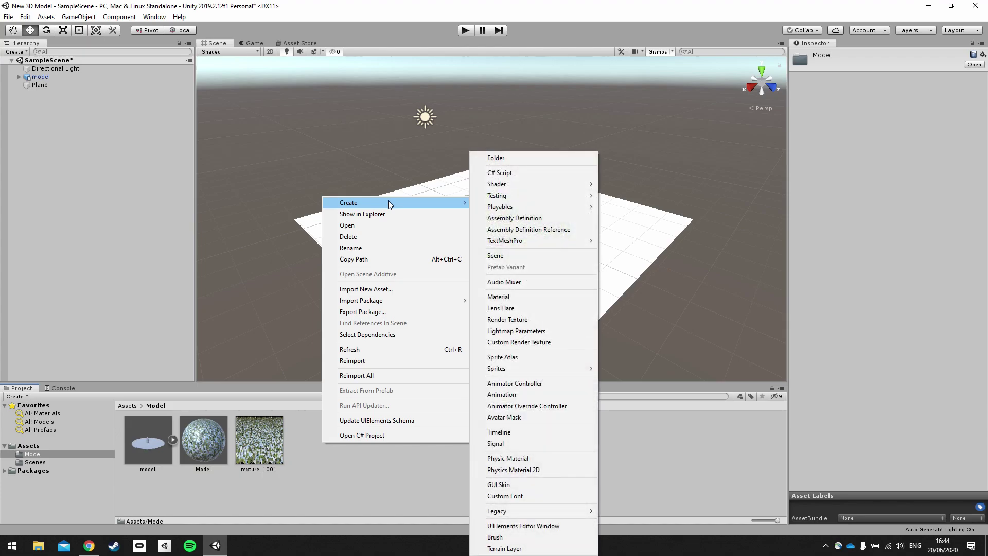
left_click(499, 297)
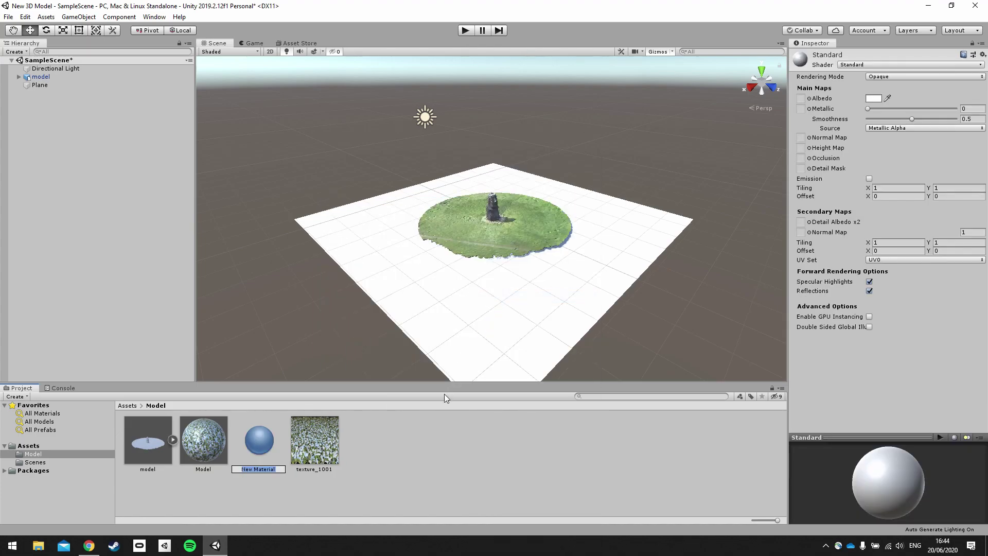
type("transparent")
key("Return")
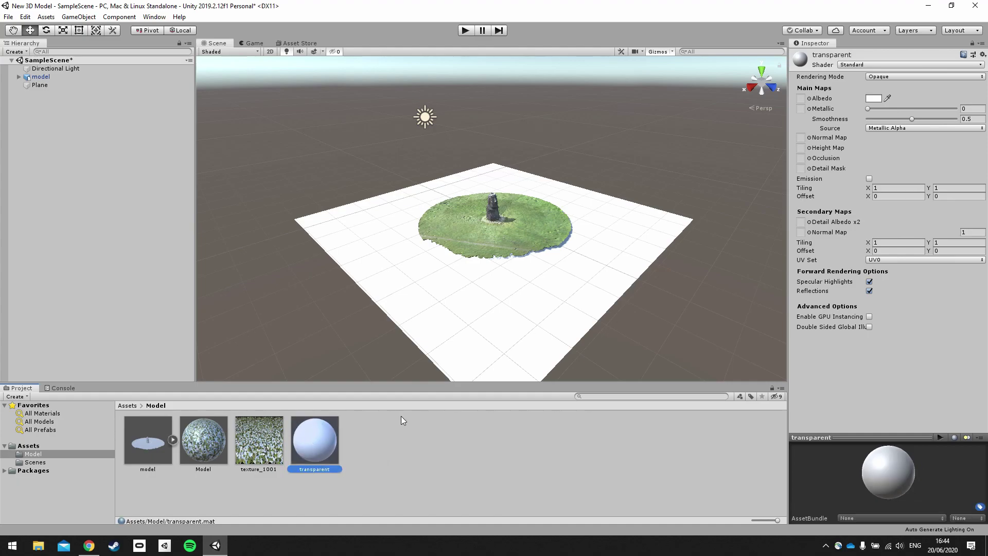
Step: Set the new material's rendering mode to Transparent and its albedo alpha to 0
left_click(907, 76)
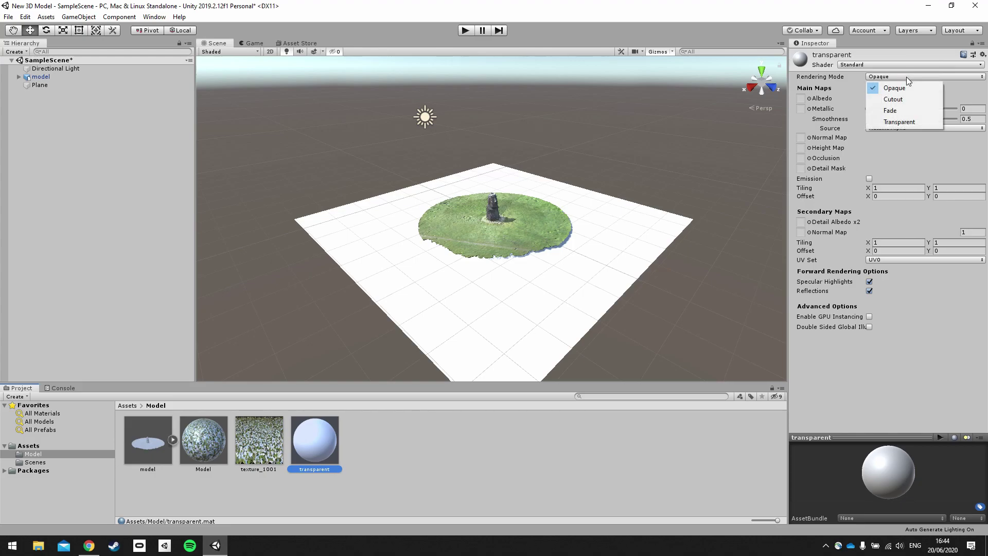
left_click(893, 123)
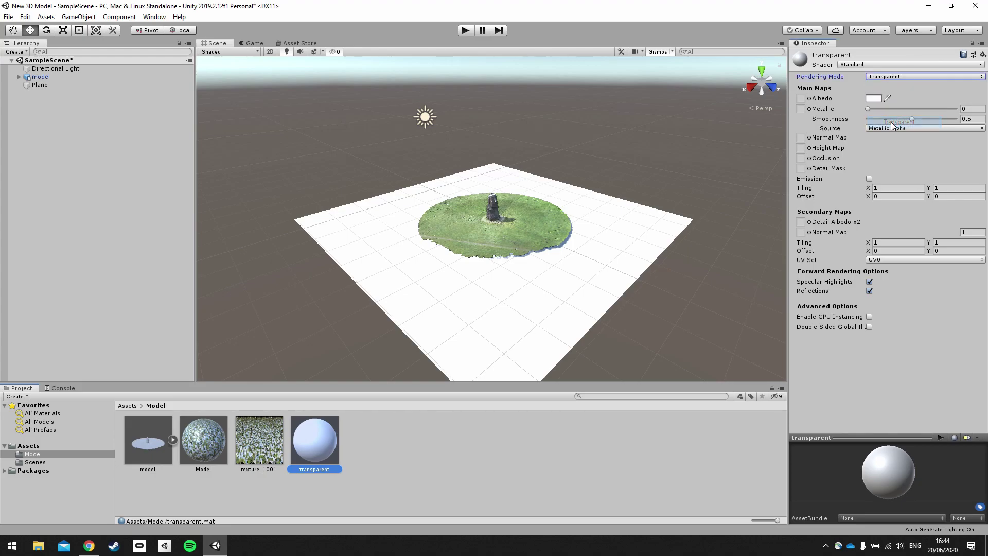
left_click(876, 99)
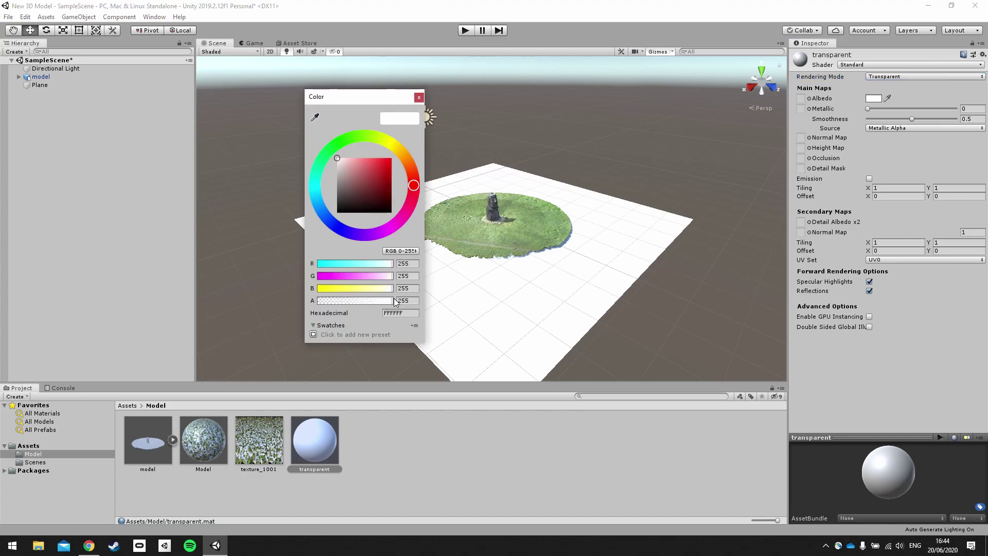
left_click_drag(392, 302, 318, 312)
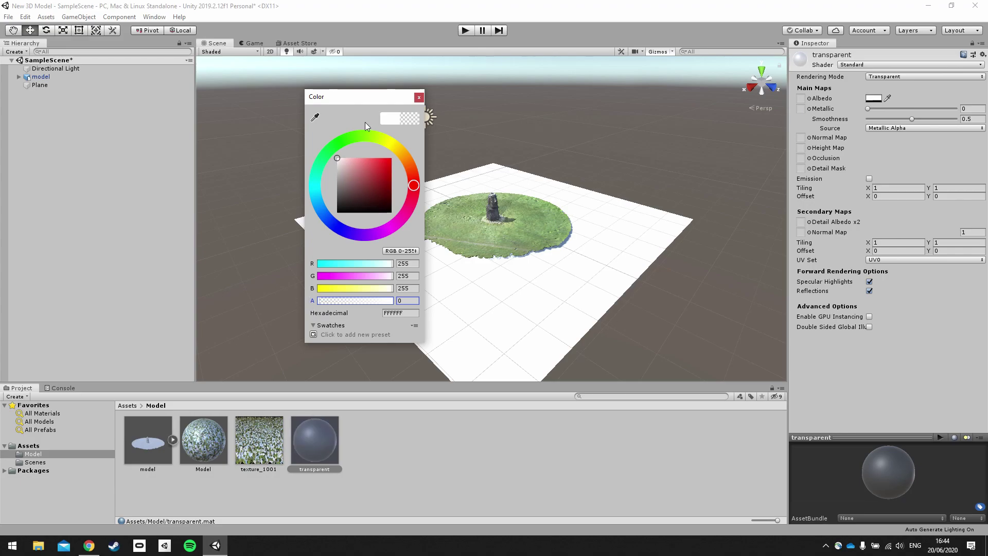
left_click(419, 97)
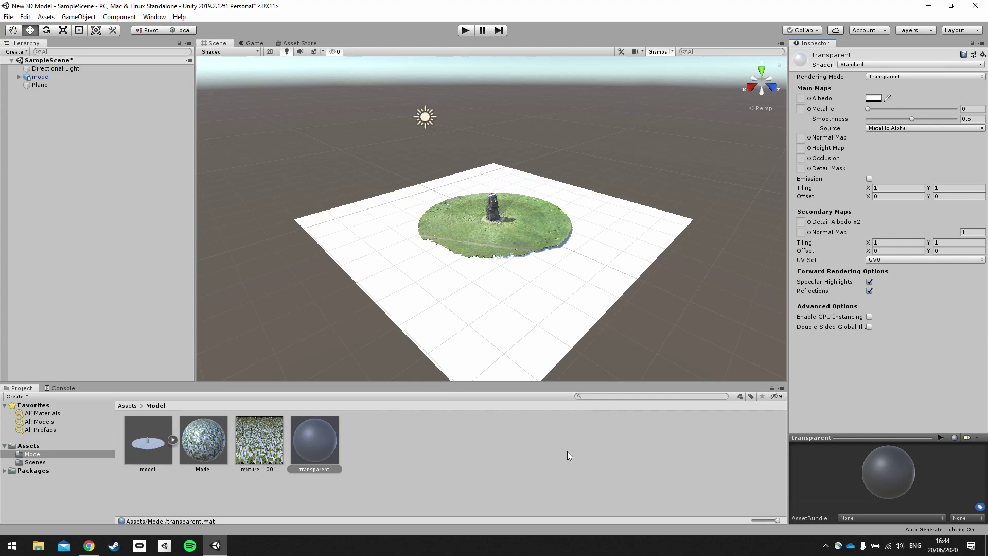
Step: Apply the transparent material to the plane and raise the material's smoothness to 1
left_click_drag(305, 445, 462, 316)
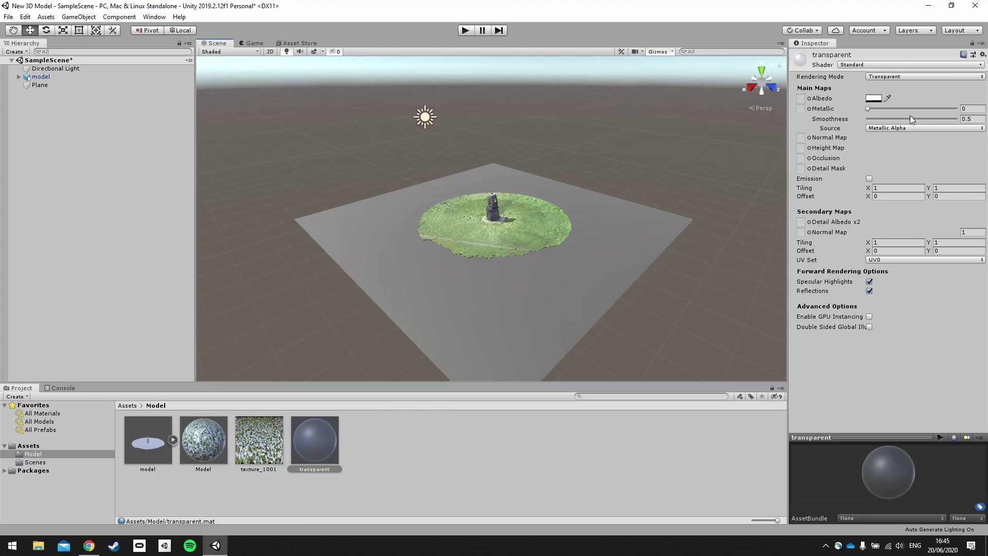
left_click_drag(910, 115, 981, 111)
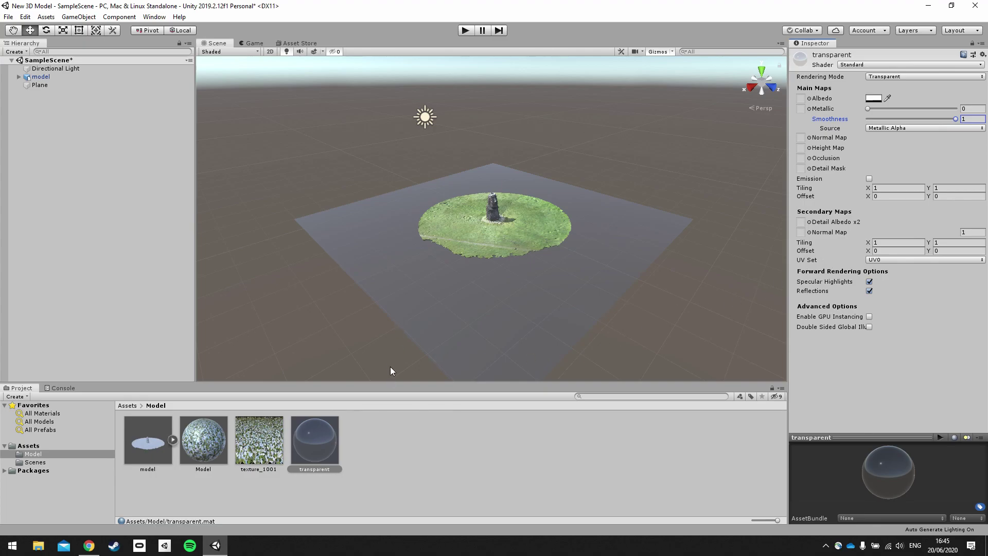
Step: Examine the statue, the grass edge and the transparent plane from closer viewpoints
scroll(481, 311, "up", 10)
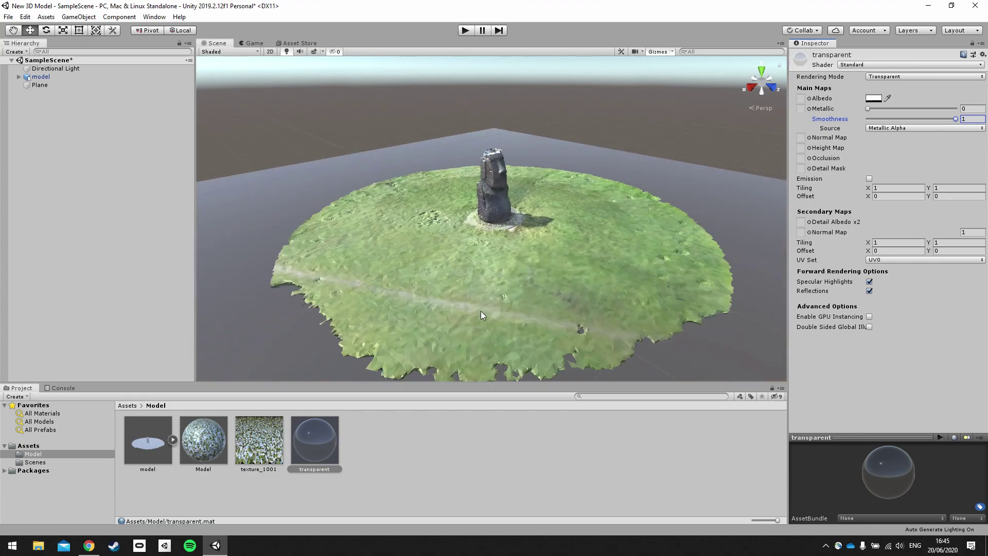
middle_click_drag(575, 252, 566, 262)
right_click_drag(606, 217, 740, 153)
right_click_drag(664, 194, 337, 226)
key("s")
key("d")
key("e")
key("w")
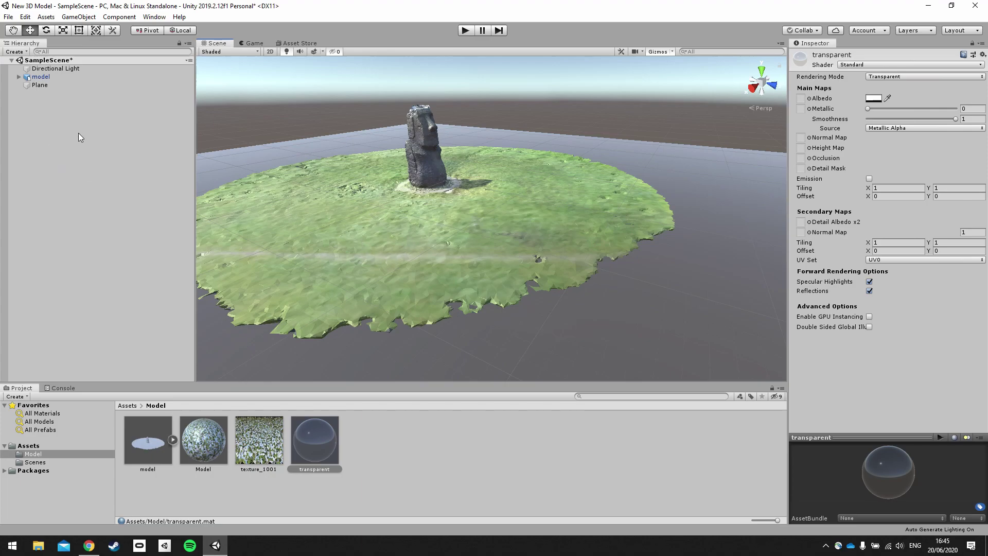
Step: Add an Audio Source to the scene as a separate top-level object
right_click(68, 152)
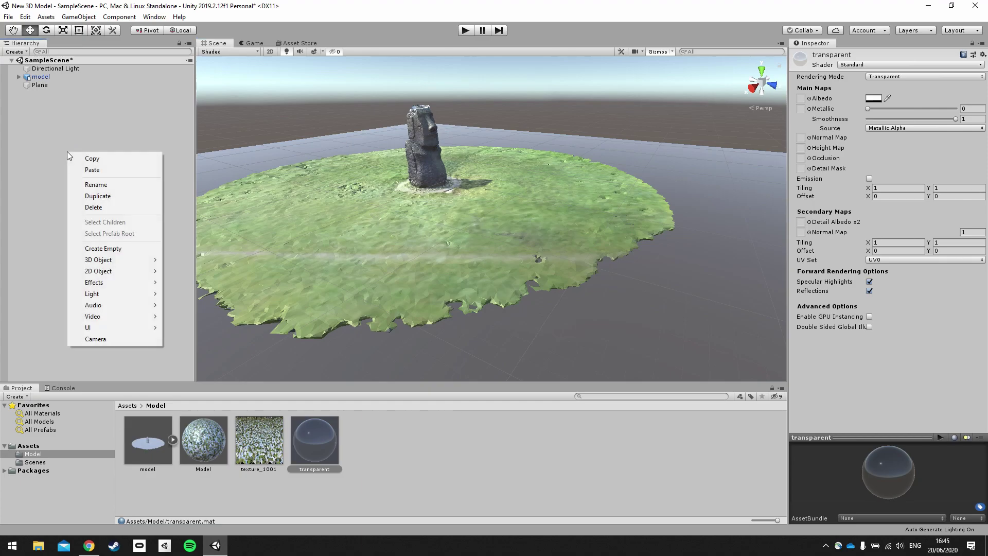
mouse_move(147, 308)
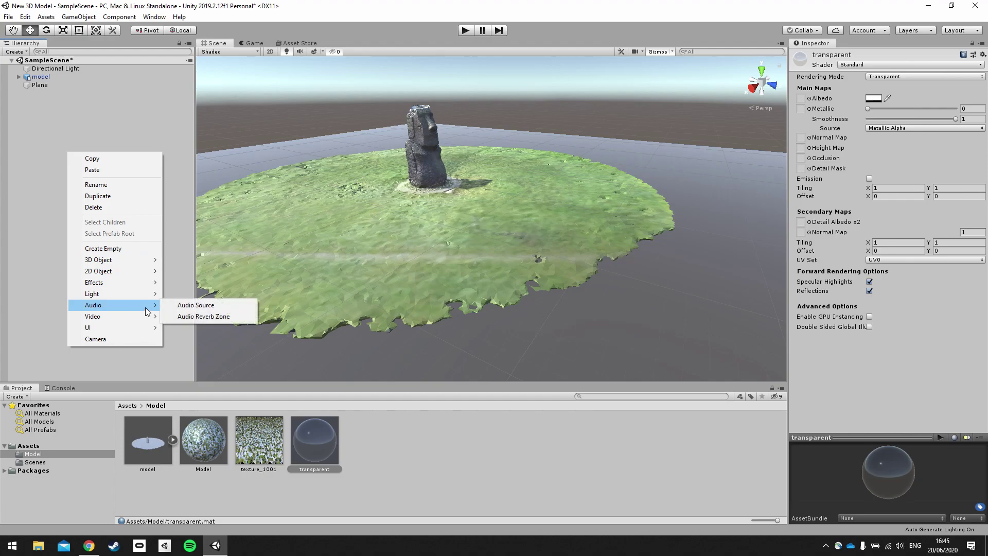
left_click(195, 306)
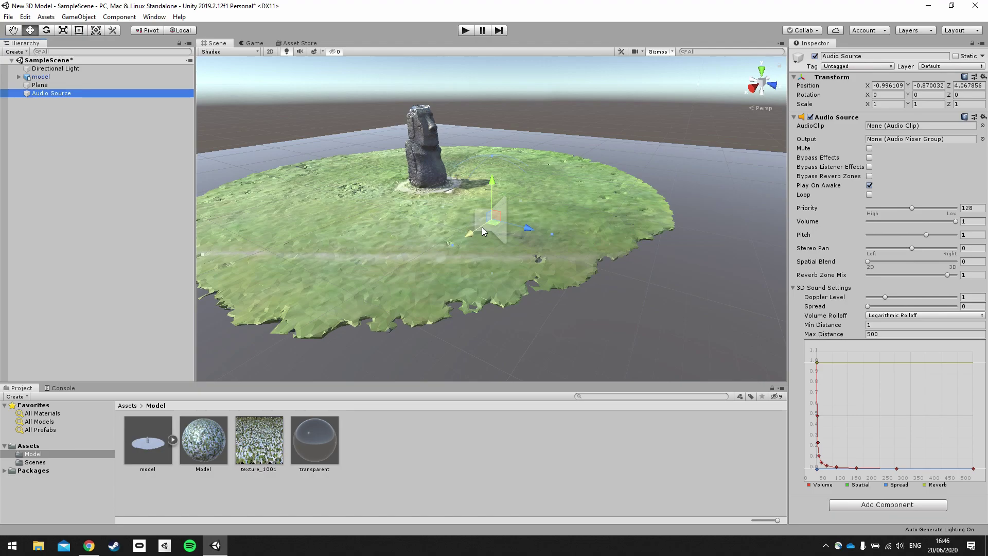
Step: Move the Audio Source horizontally over to the statue, to about X 0.16 and Z 4.05
left_click(52, 86)
left_click(53, 91)
left_click_drag(530, 226, 398, 157)
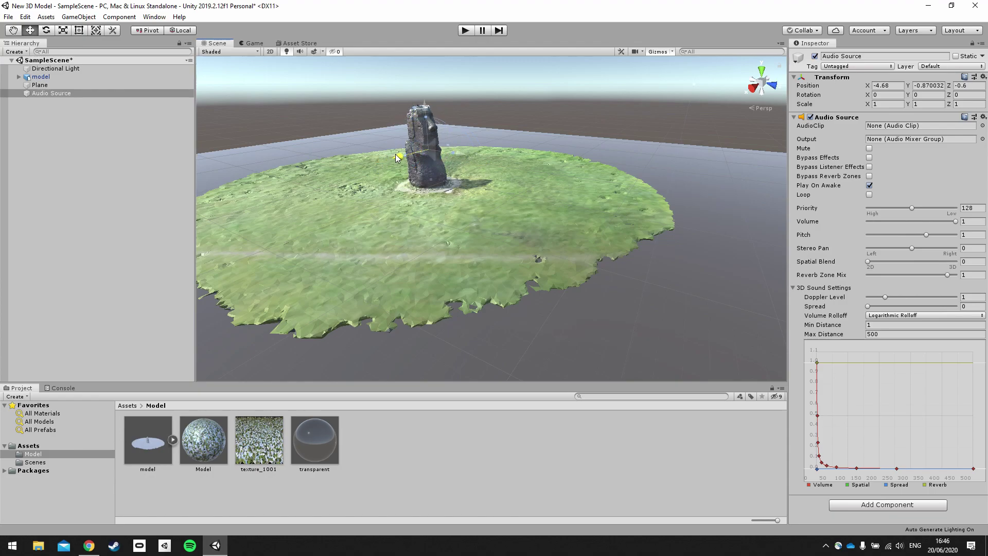
left_click(763, 72)
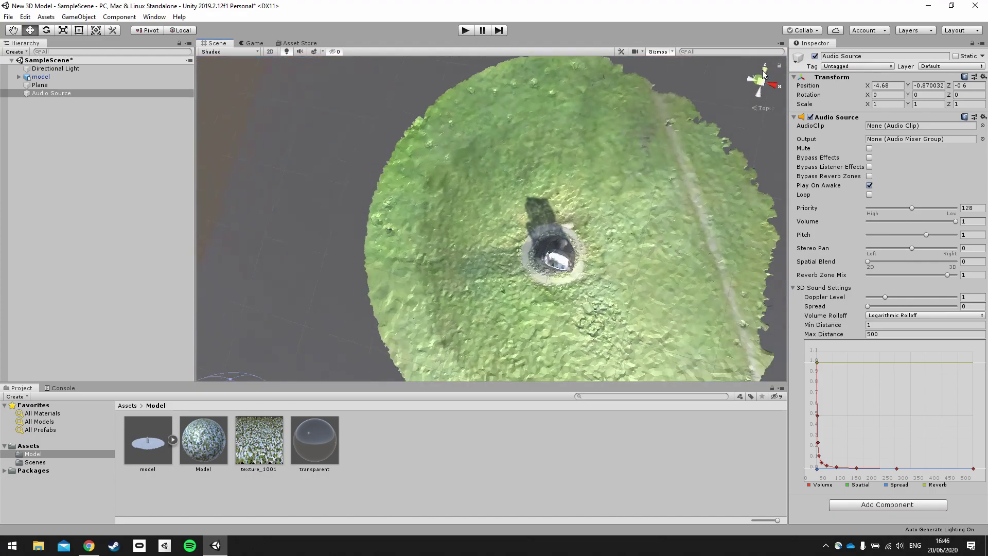
scroll(651, 183, "down", 6)
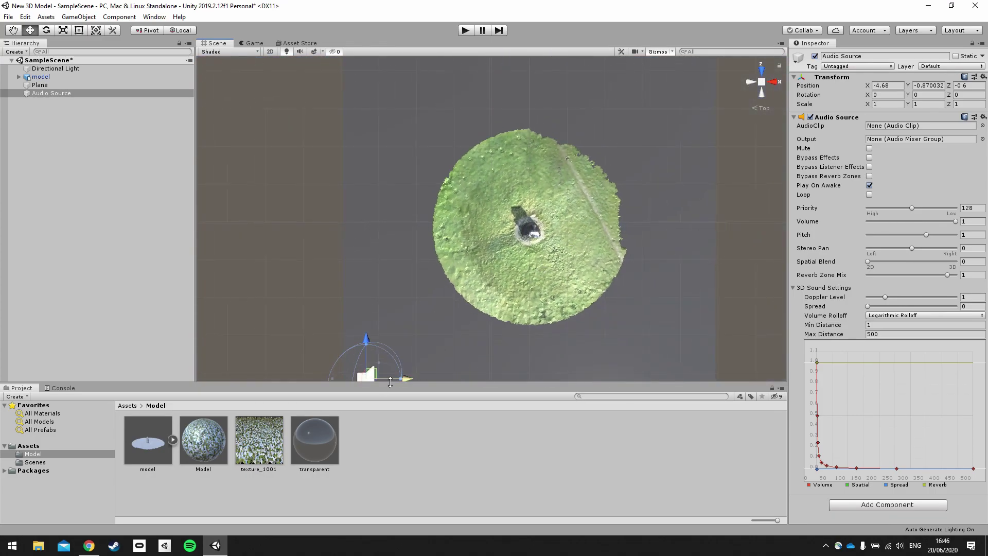
left_click_drag(367, 338, 367, 180)
left_click_drag(408, 221, 577, 221)
Step: Raise the Audio Source to about Y 0.41 and centre it on the statue at about X 0.03 and Z 3.81
left_click(774, 81)
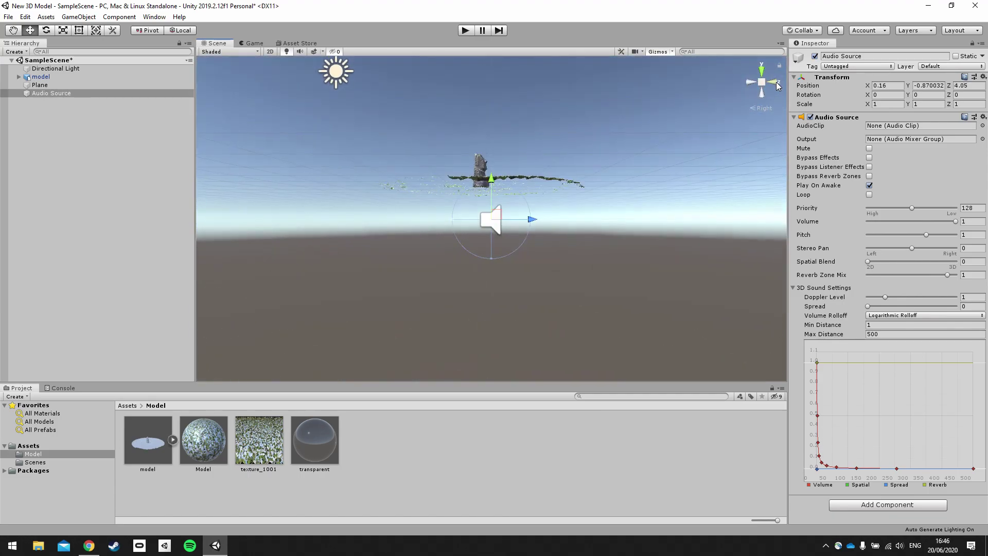
left_click_drag(489, 182, 489, 129)
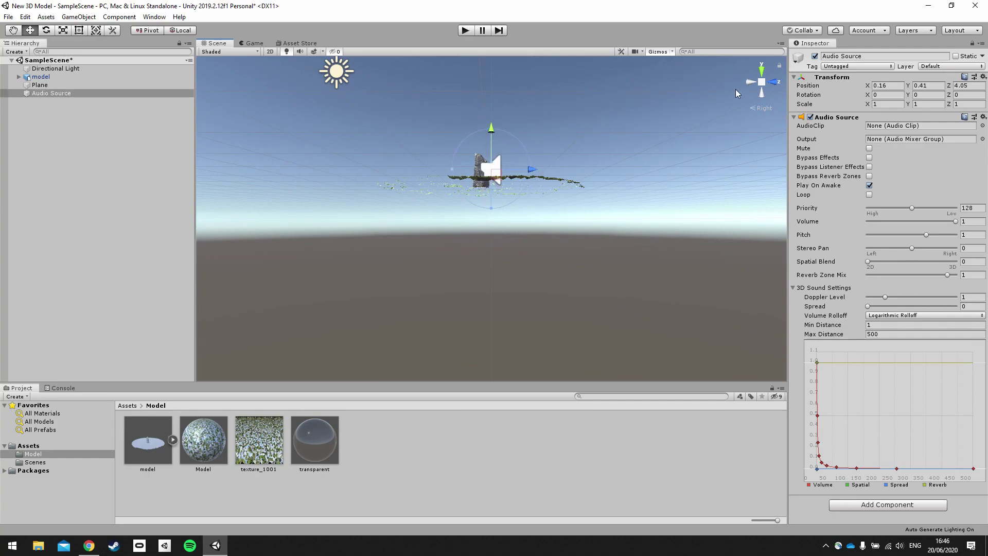
left_click_drag(529, 165, 520, 168)
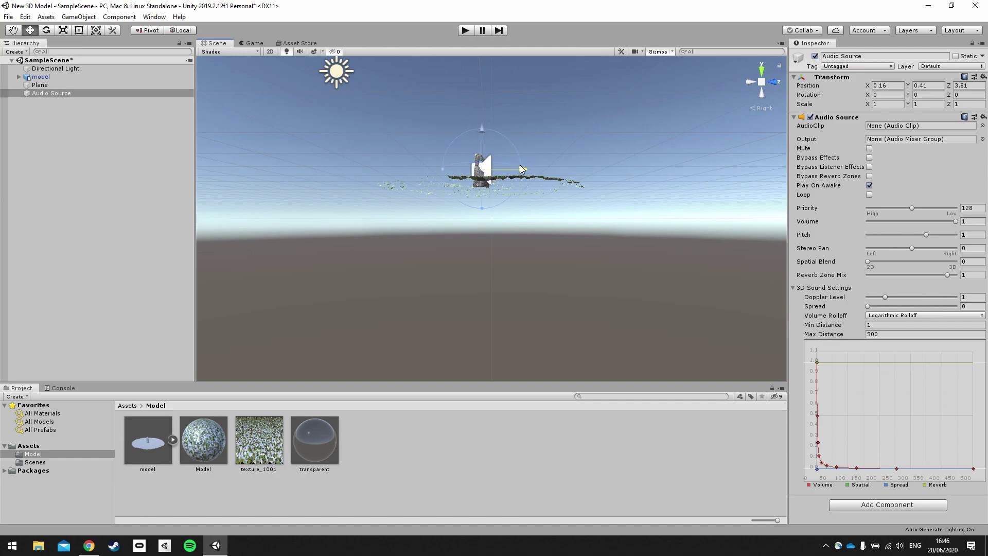
left_click(750, 85)
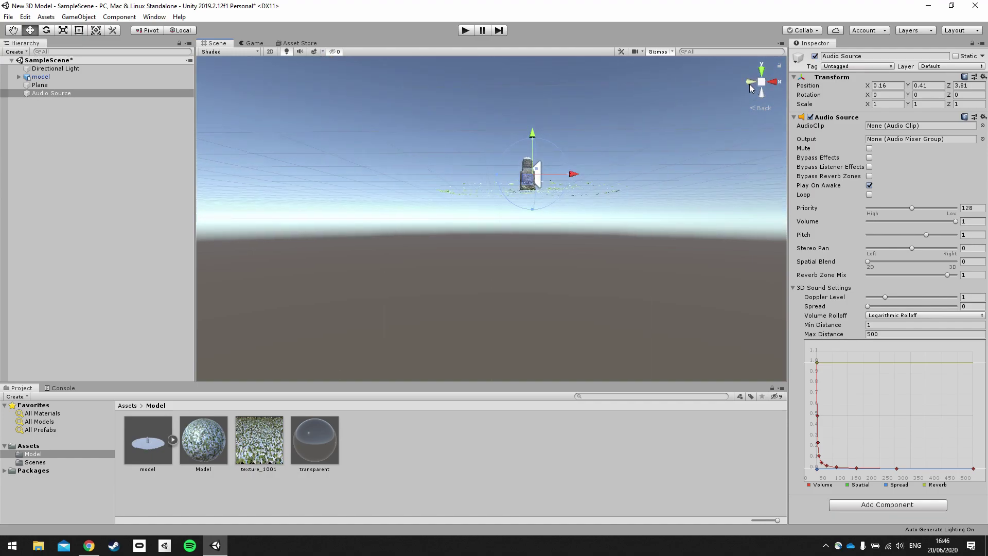
left_click_drag(573, 174, 568, 175)
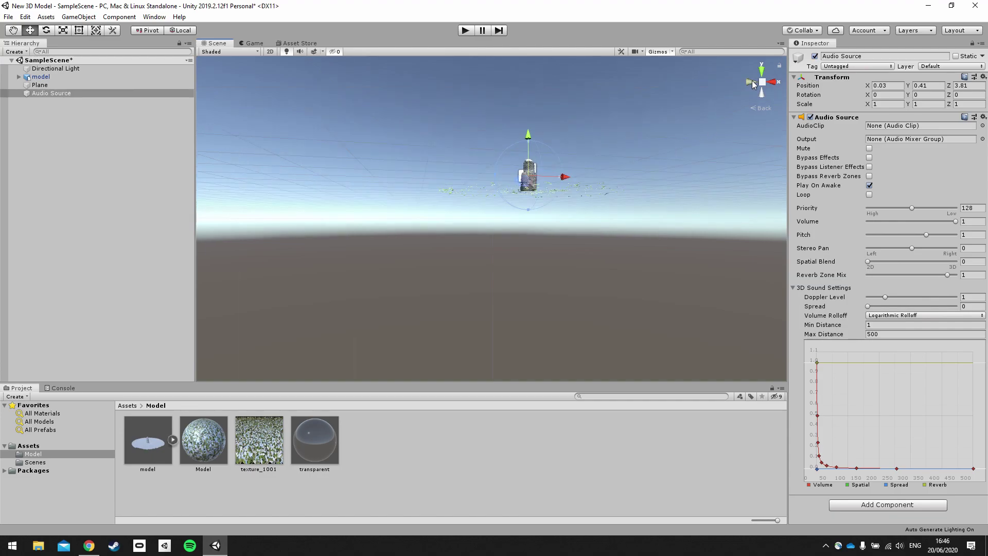
left_click(752, 82)
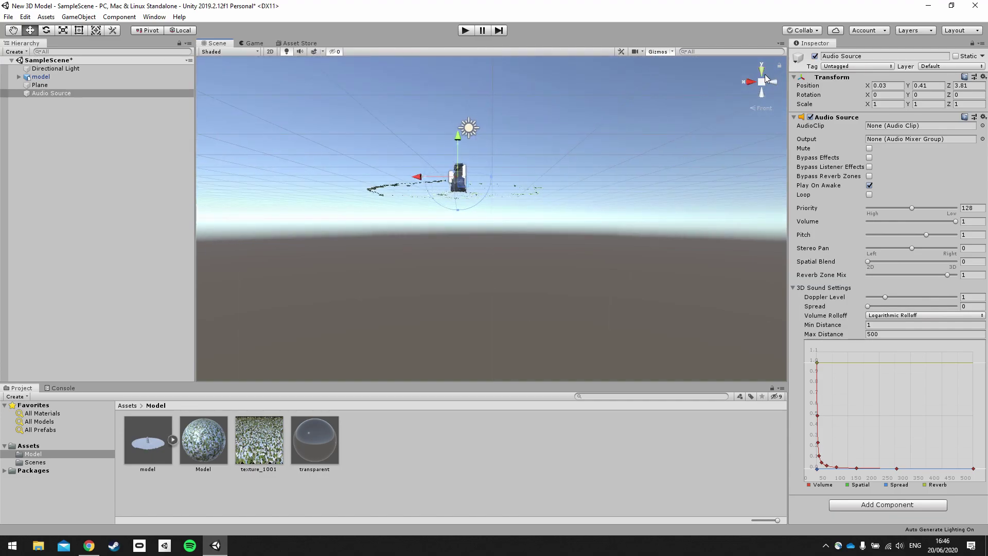
left_click(762, 74)
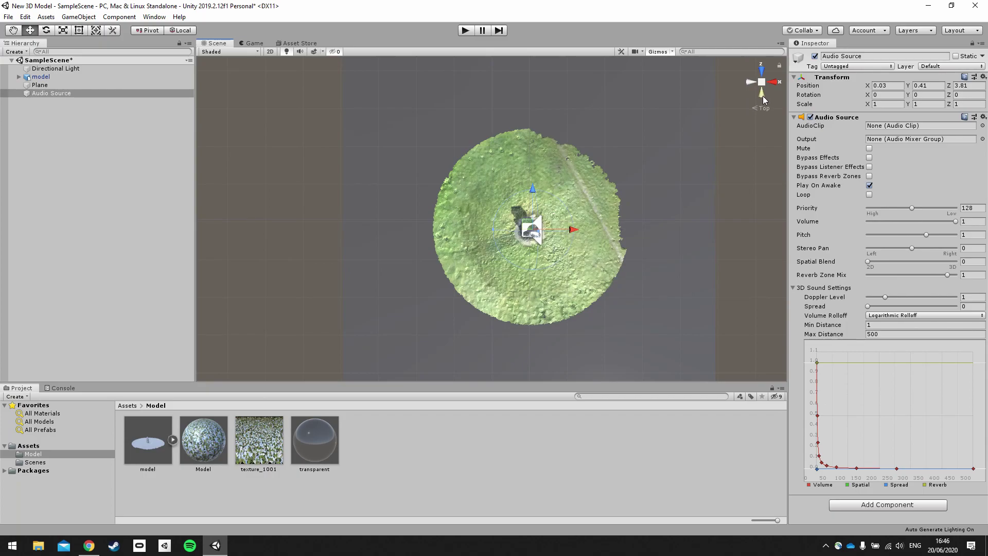
left_click(761, 72)
right_click_drag(679, 147, 498, 90)
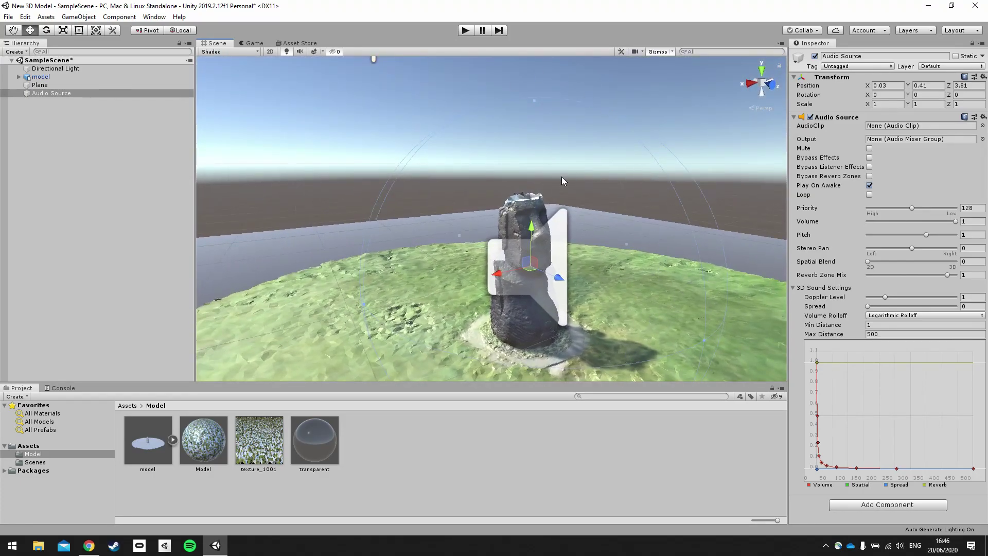
Step: Enable looping on the Audio Source and set its Spatial Blend to 1 for fully 3D sound
right_click_drag(665, 296, 599, 236)
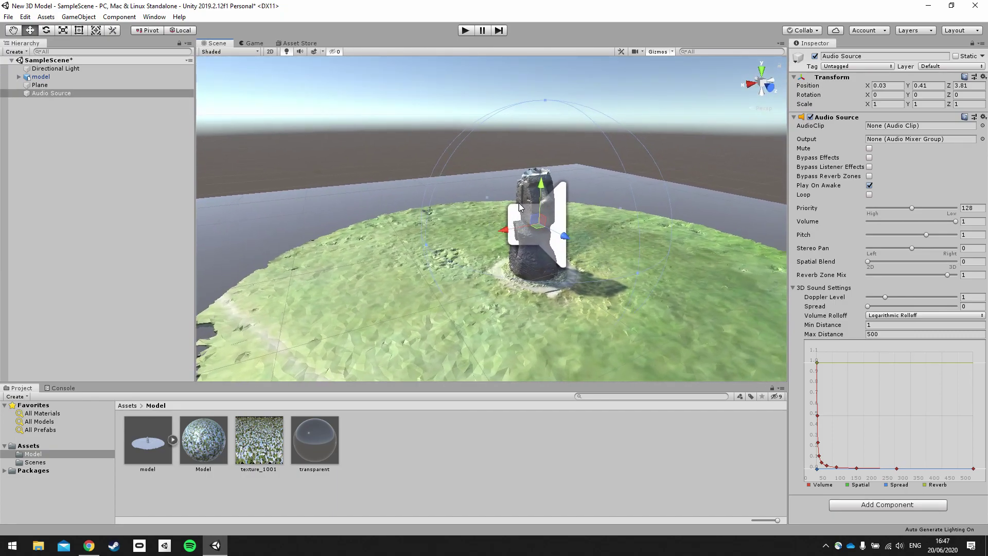
right_click_drag(612, 208, 5, 123)
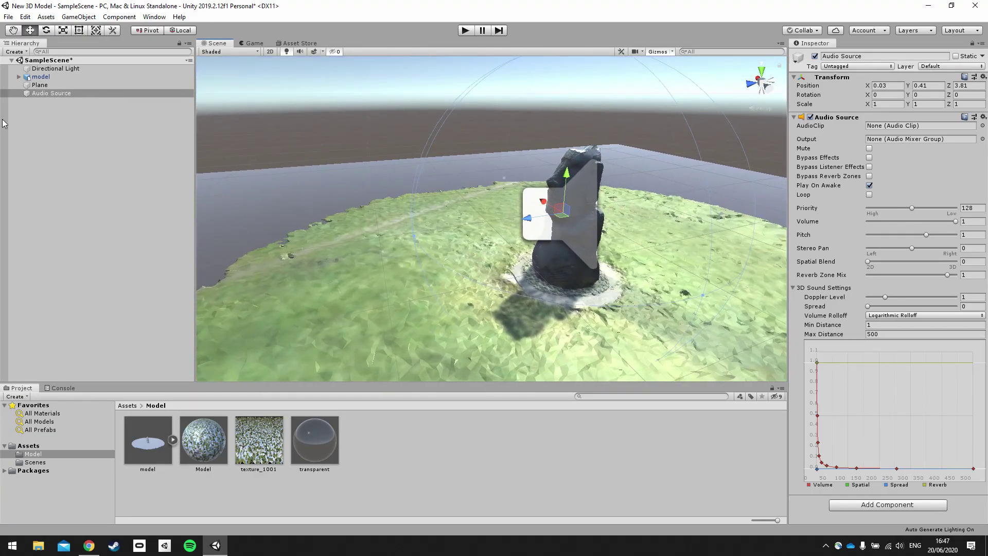
left_click(45, 94)
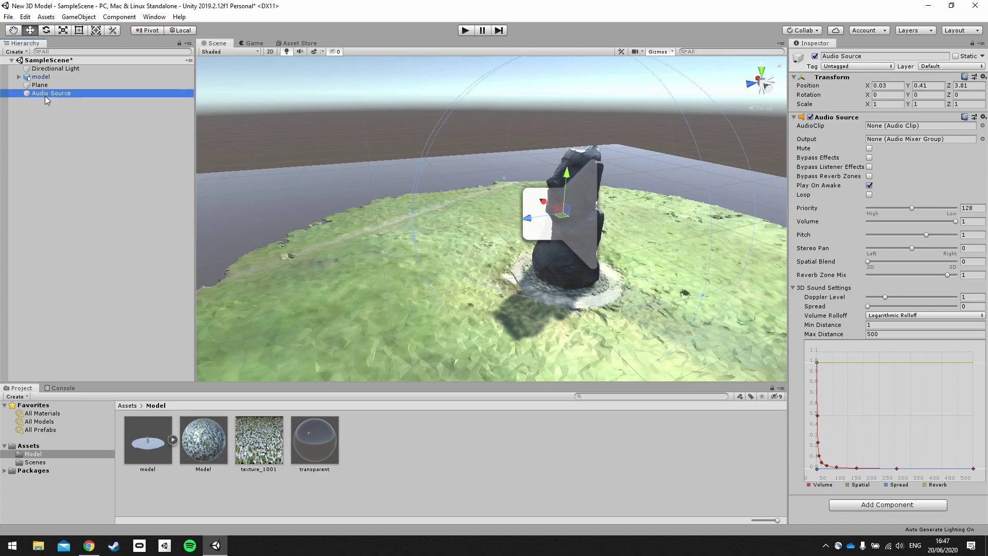
left_click(870, 195)
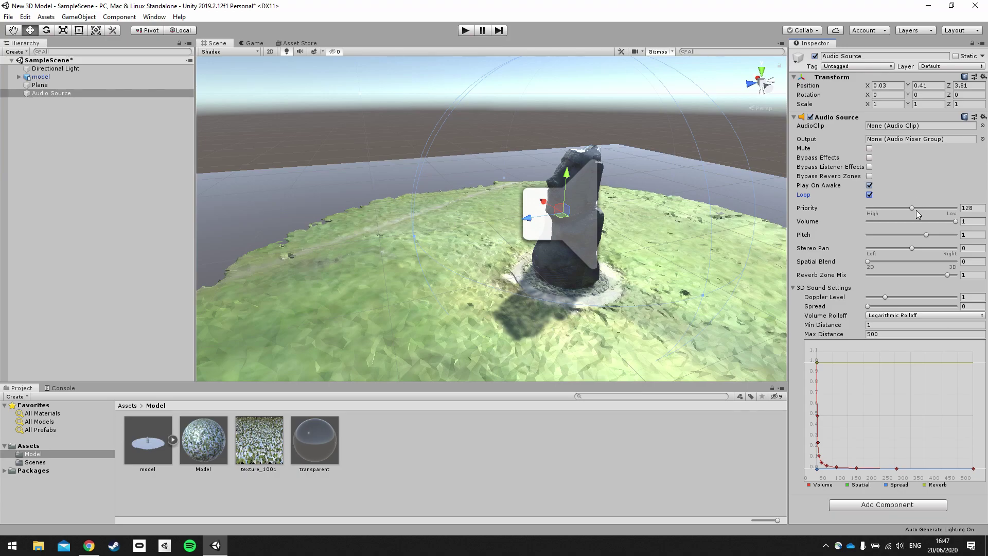
left_click(868, 262)
left_click_drag(869, 264, 956, 263)
Step: Set the Audio Source's Max Distance to 2.5, checking its range against the grass area around the statue
left_click(870, 334)
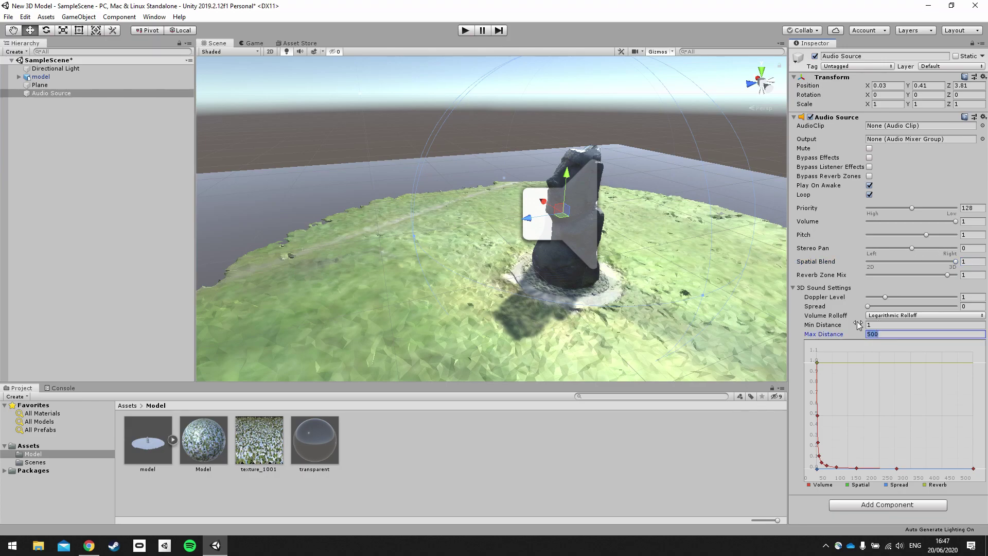
type("5")
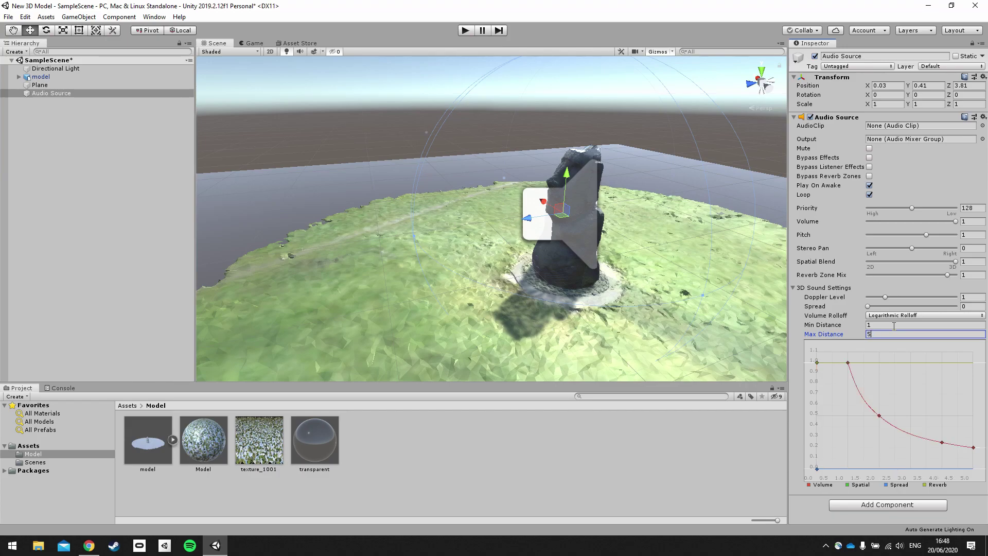
scroll(635, 275, "down", 10)
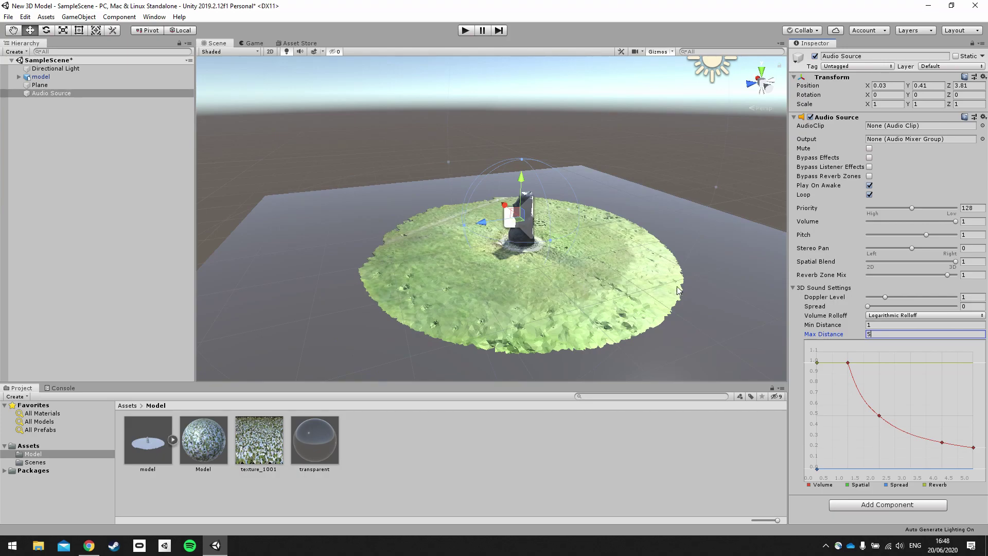
key("BackSpace")
type("1")
key("BackSpace")
type("2")
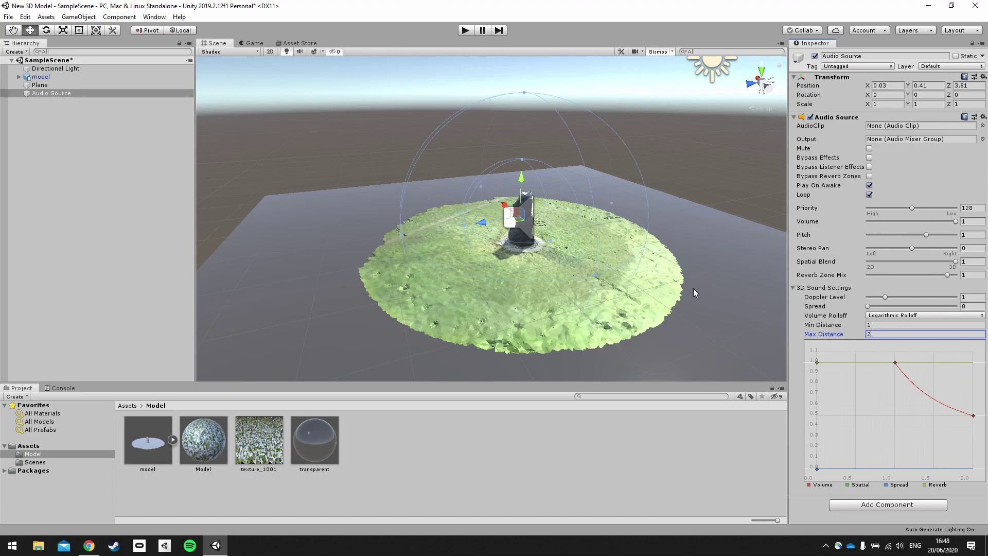
type(".5")
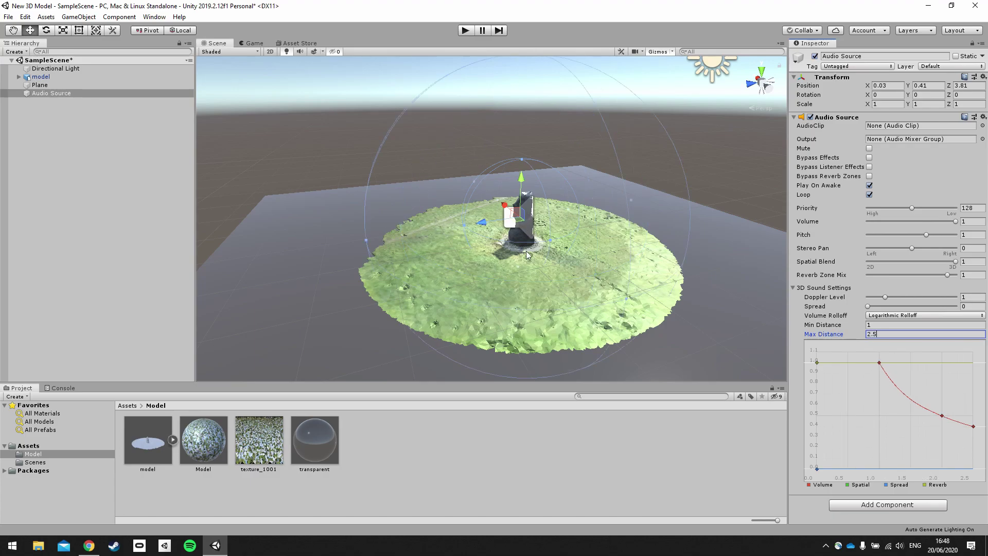
right_click_drag(481, 252, 369, 186)
left_click_drag(452, 197, 545, 220, "alt")
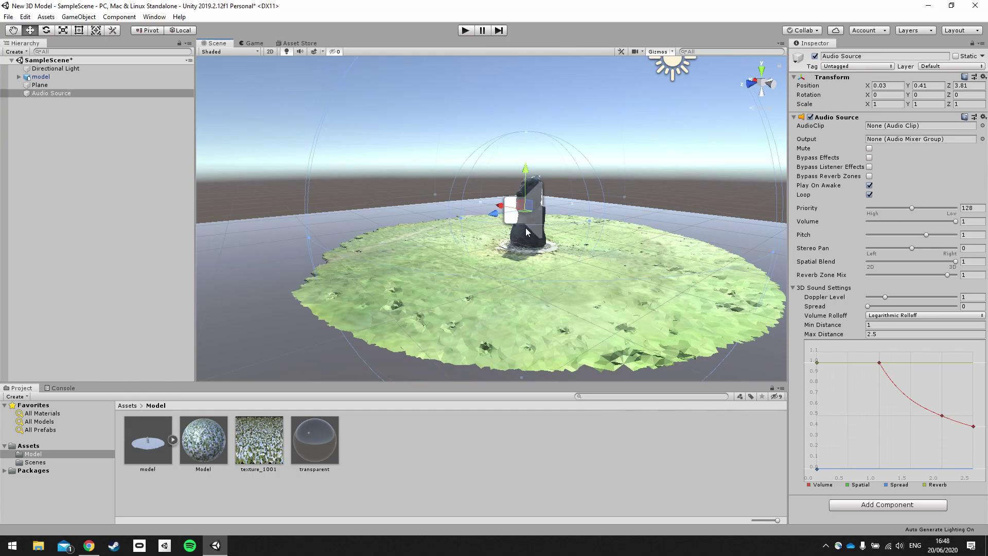
Step: Import Head.wav from the 3D project's Audio from Camera folder into the Model assets folder
left_click(404, 451)
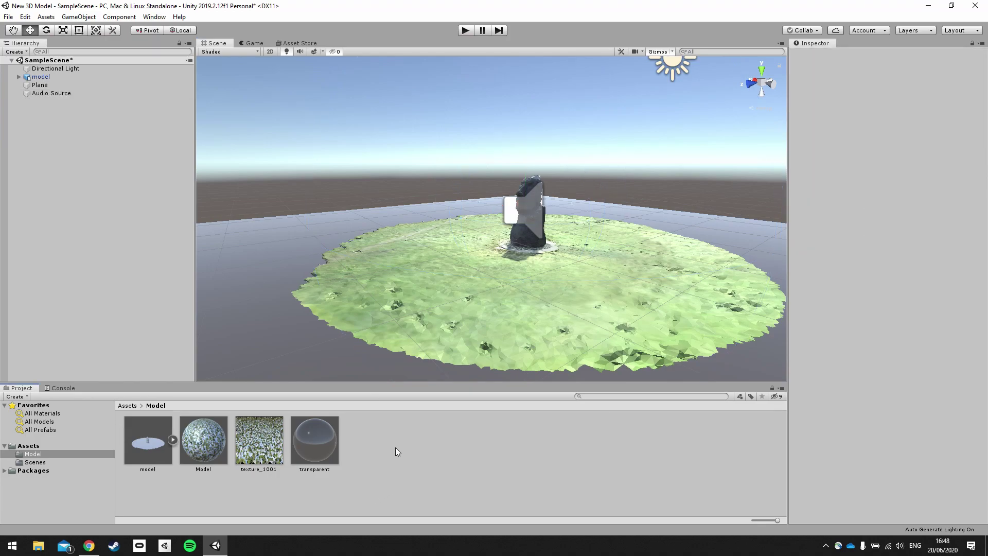
right_click(389, 450)
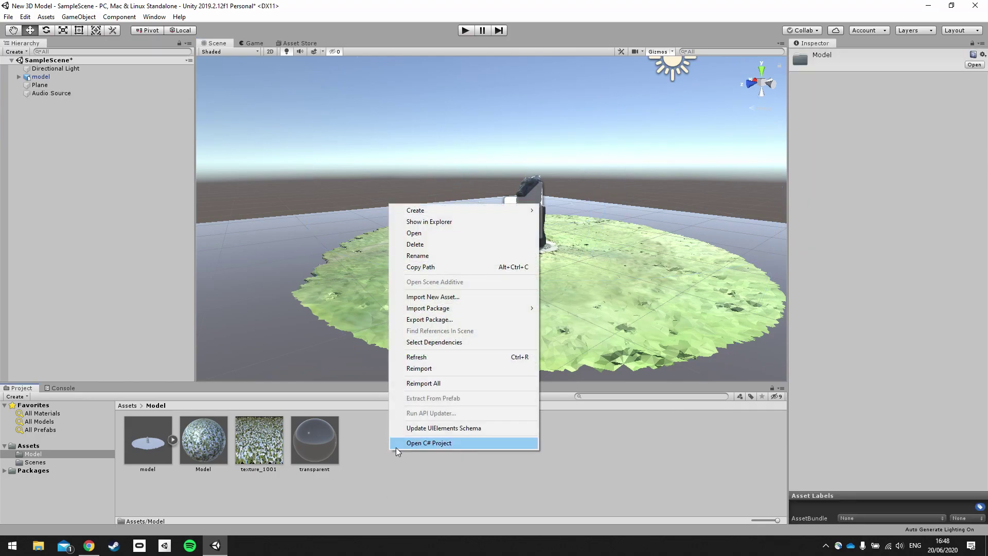
left_click(443, 299)
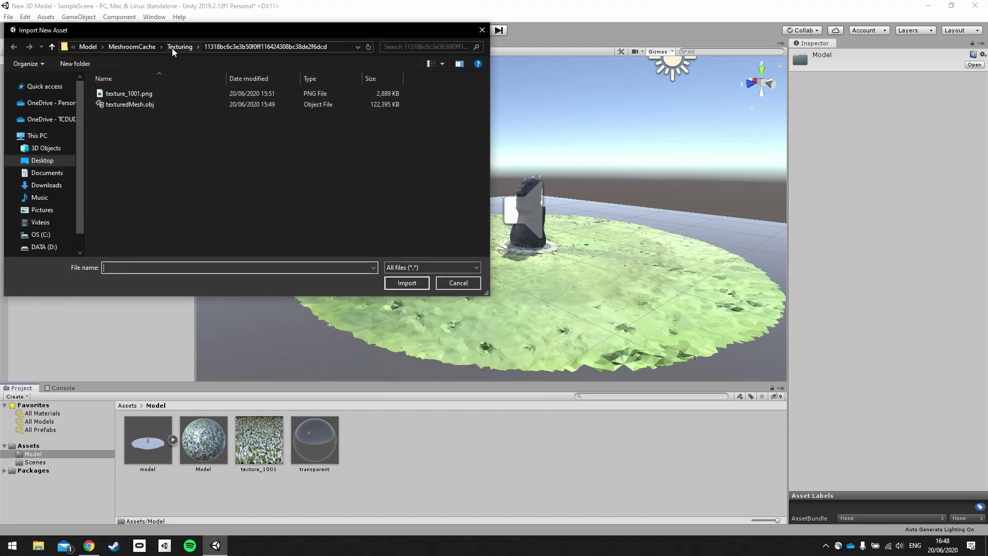
left_click(92, 45)
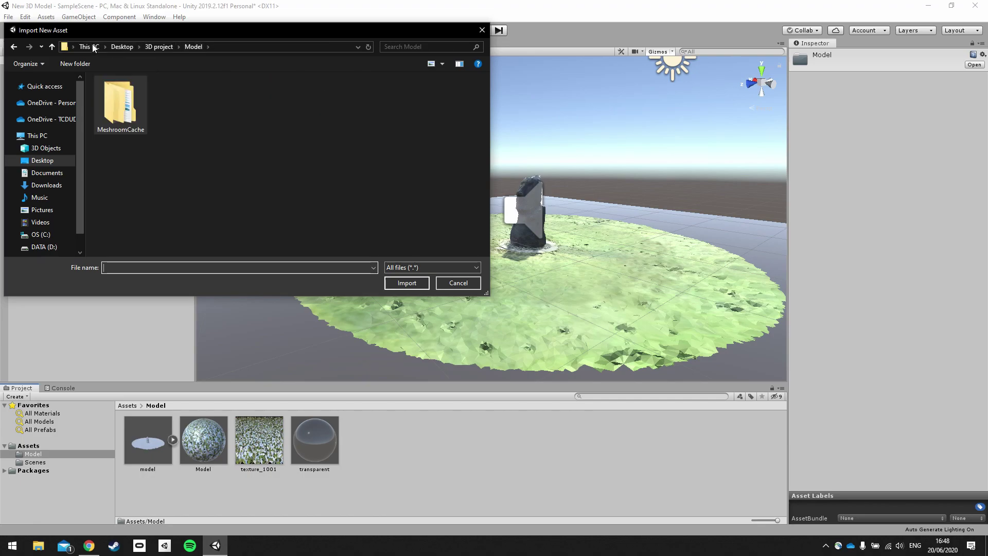
left_click(163, 47)
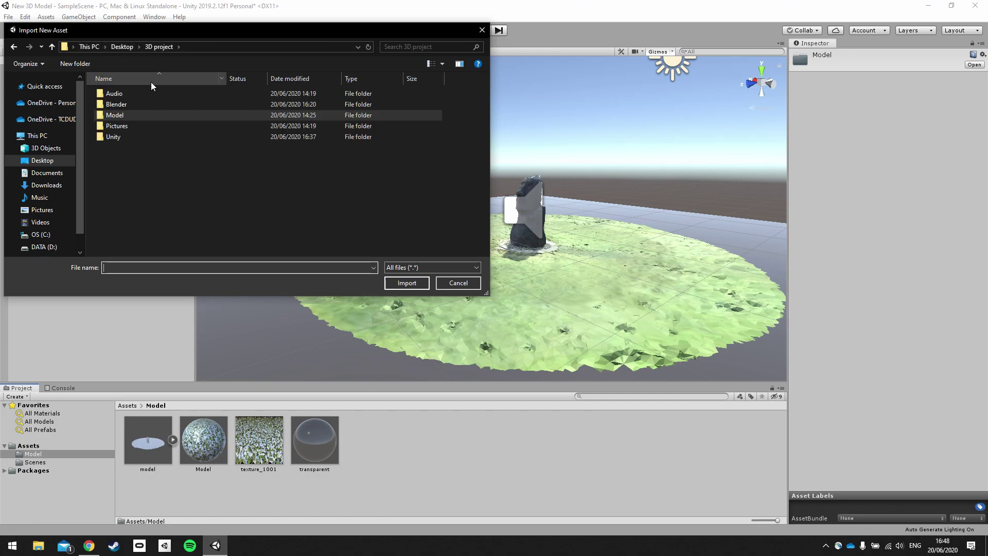
double_click(114, 94)
double_click(119, 94)
left_click(116, 95)
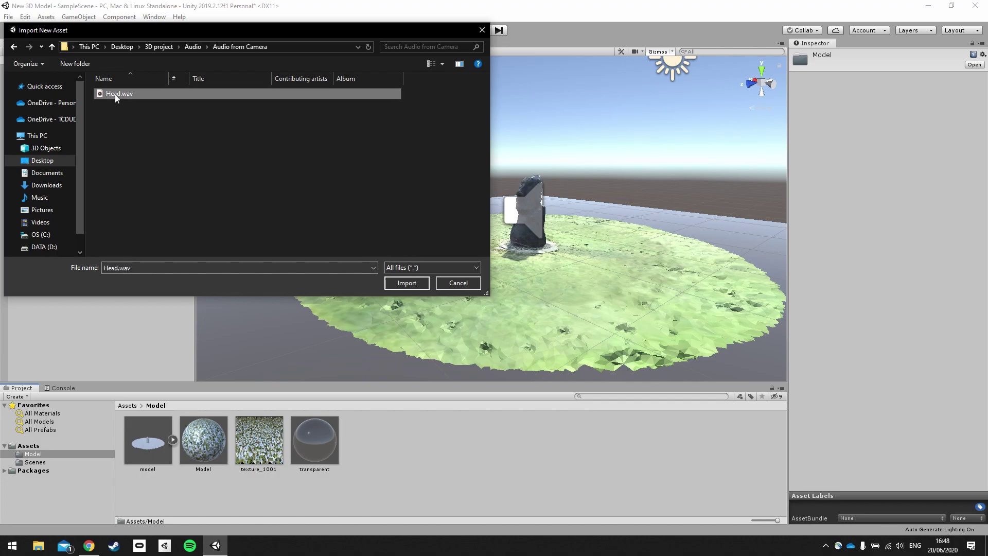
left_click(399, 282)
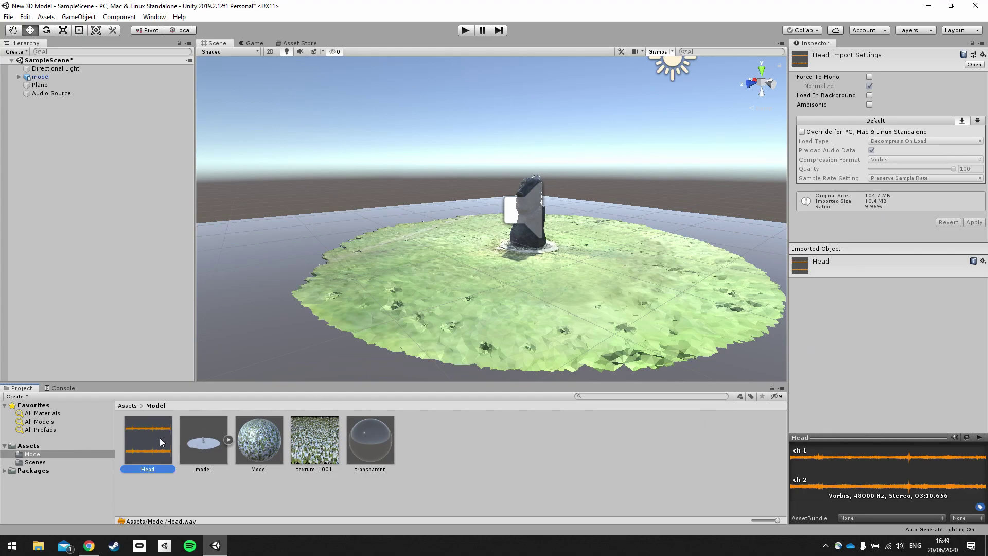
Step: Assign the Head clip to the Audio Source as its AudioClip
left_click(51, 94)
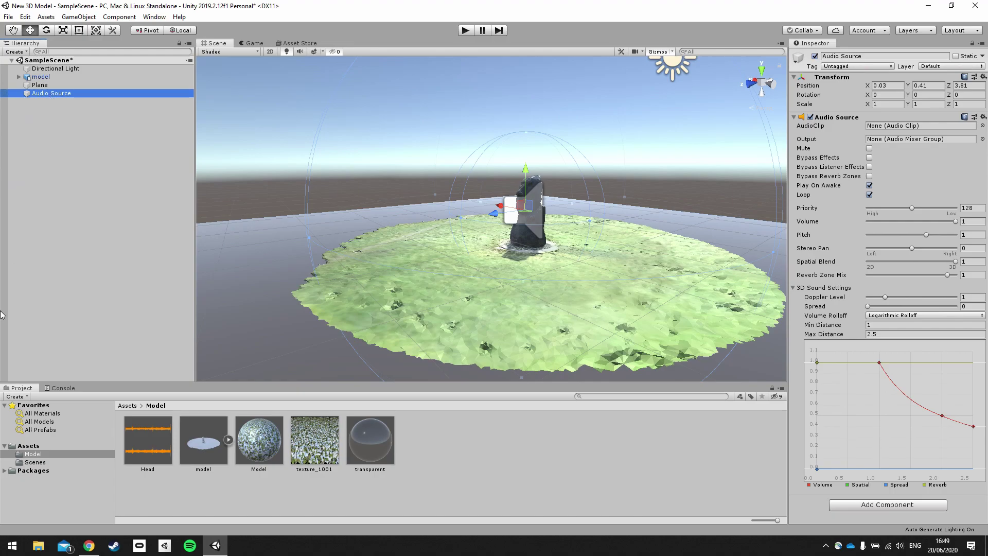
left_click(151, 436)
left_click_drag(150, 434, 907, 128)
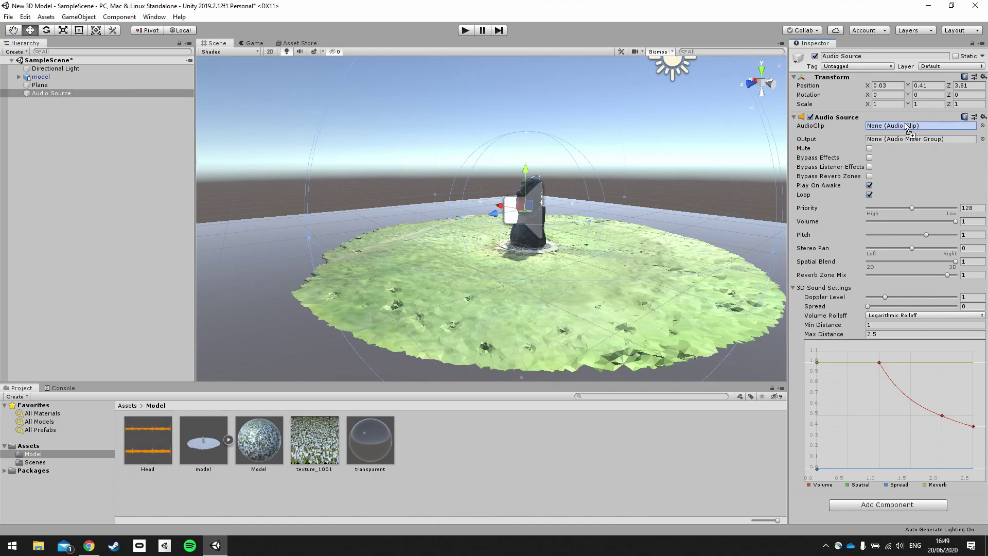
left_click_drag(907, 127, 908, 126)
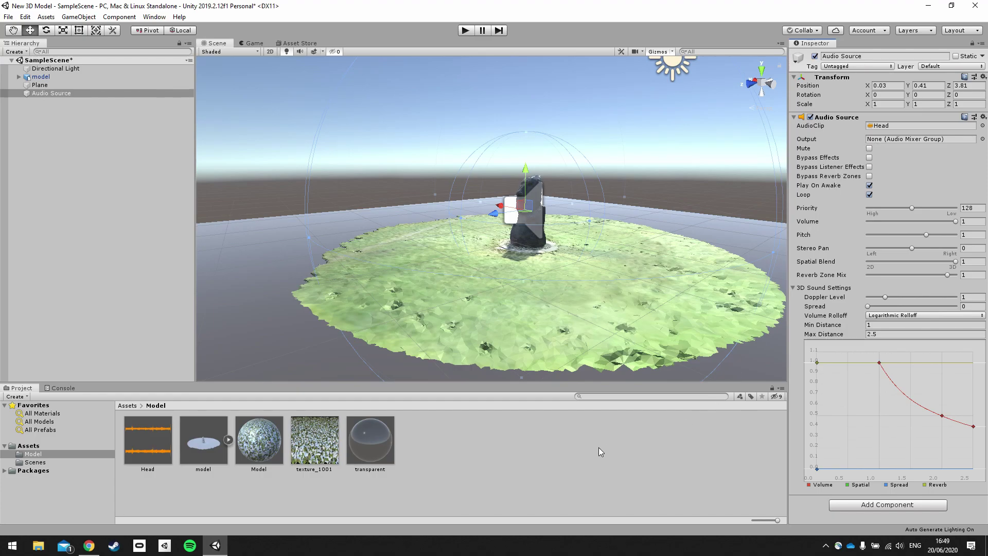
Step: Switch to Chrome, try the Sign Up option on the AltspaceVR website and return to its home page
left_click(89, 546)
left_click(538, 9)
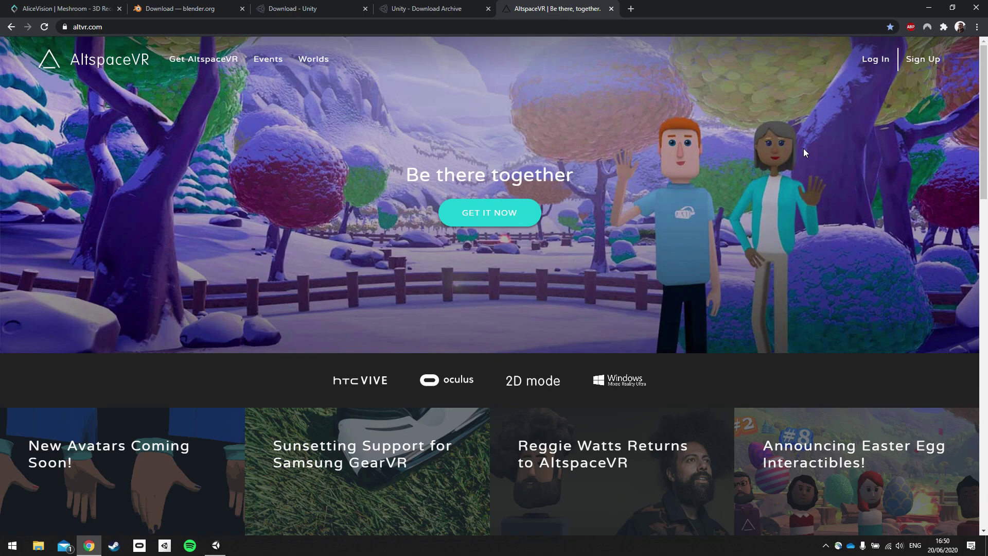
left_click(927, 61)
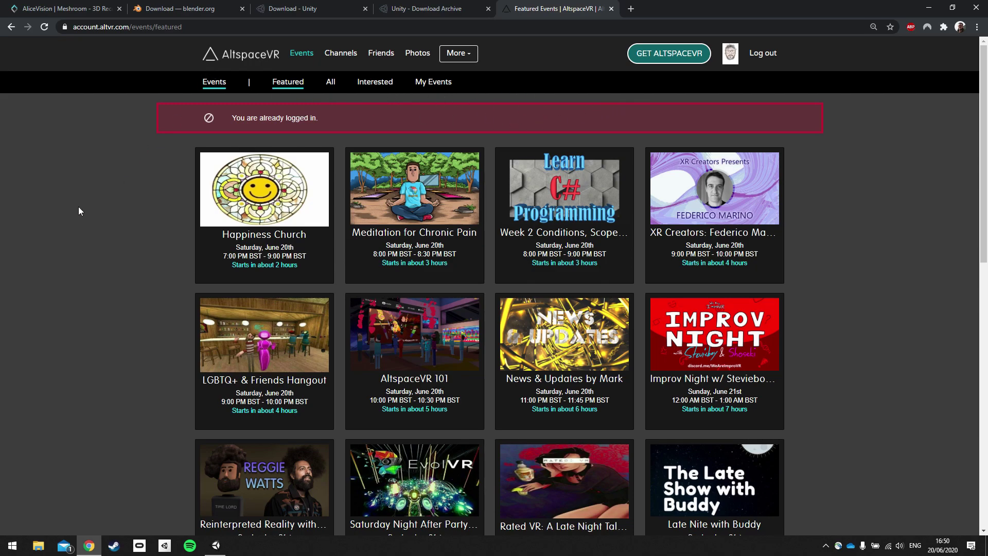
key("alt+Left")
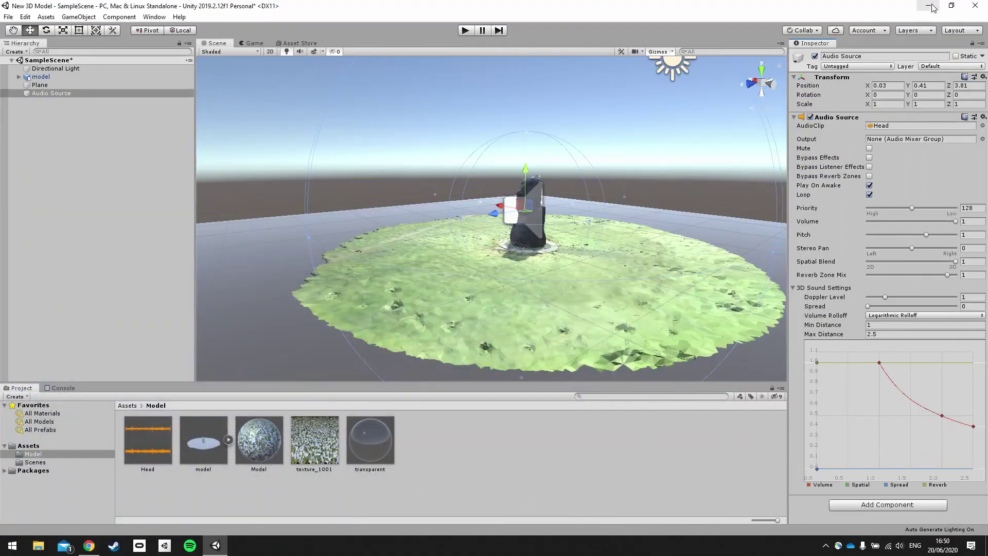
Step: Minimise the open windows to reach the desktop and open the Windows Start menu
left_click(929, 7)
left_click(931, 6)
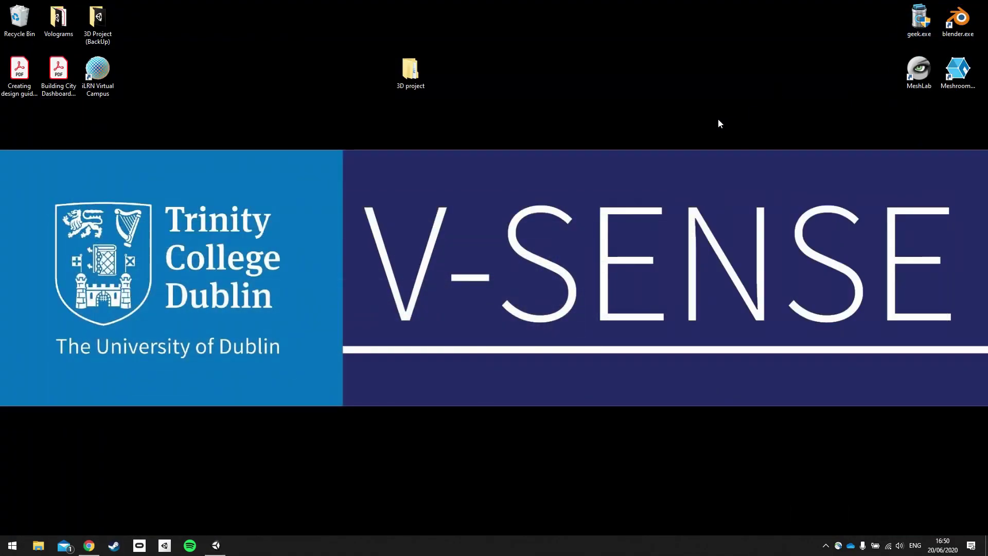
key("super")
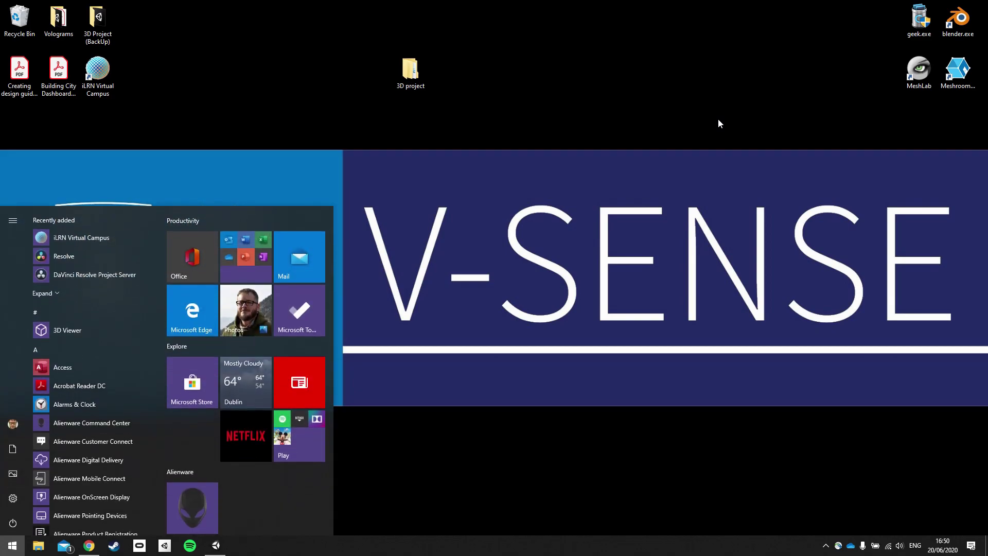